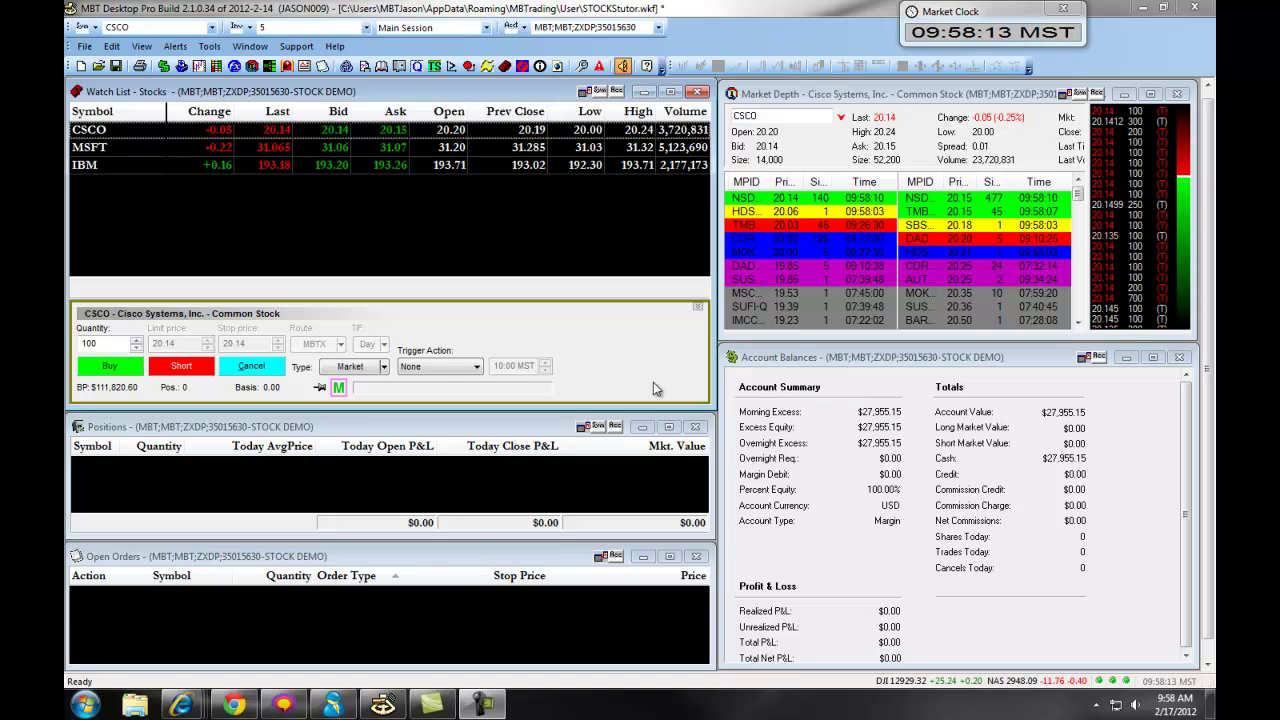
# Open a new Depth of Market (DOM) window and dock it inside the workspace.
pyautogui.click(85, 47)
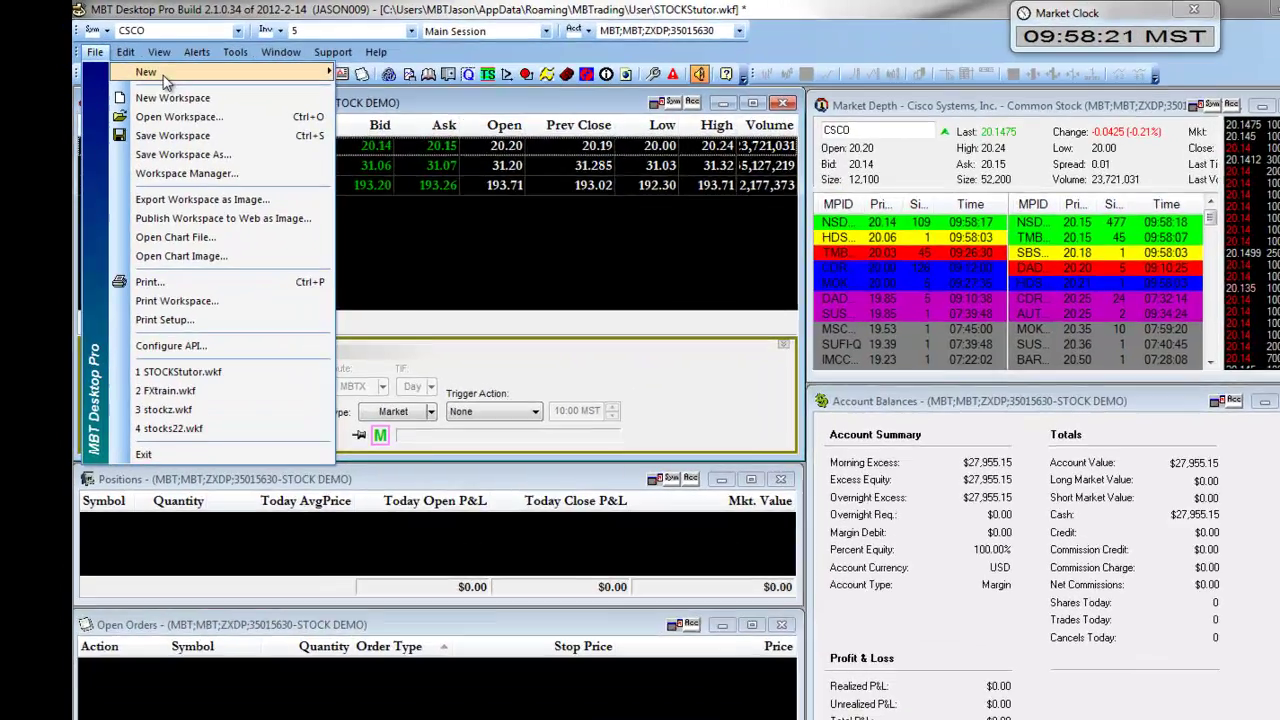
pyautogui.moveTo(172, 66)
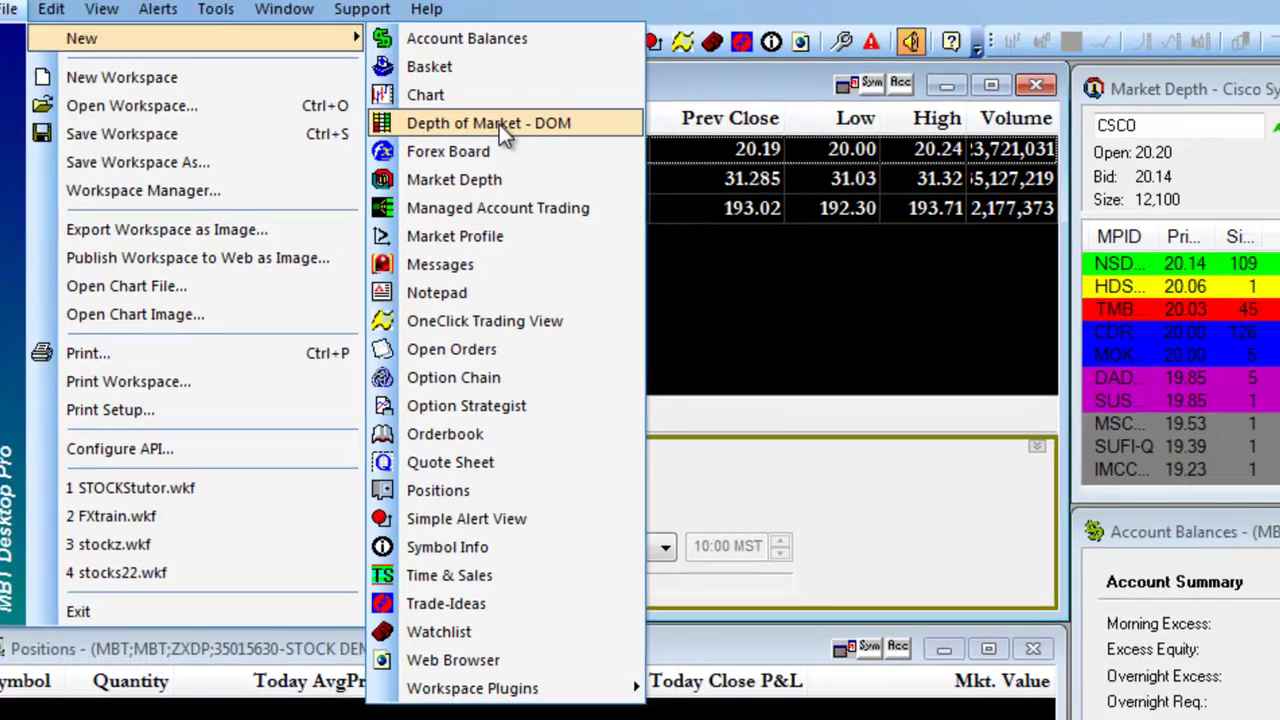
pyautogui.click(610, 184)
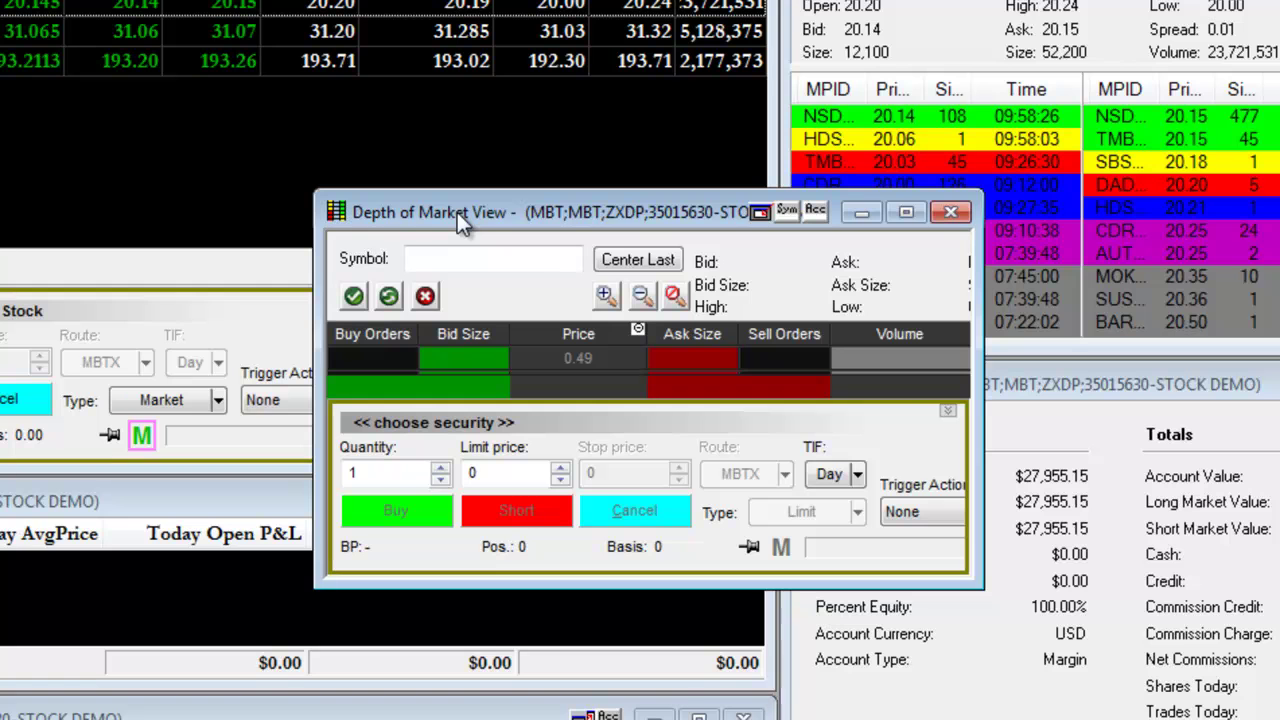
pyautogui.moveTo(457, 212); pyautogui.dragTo(431, 218)
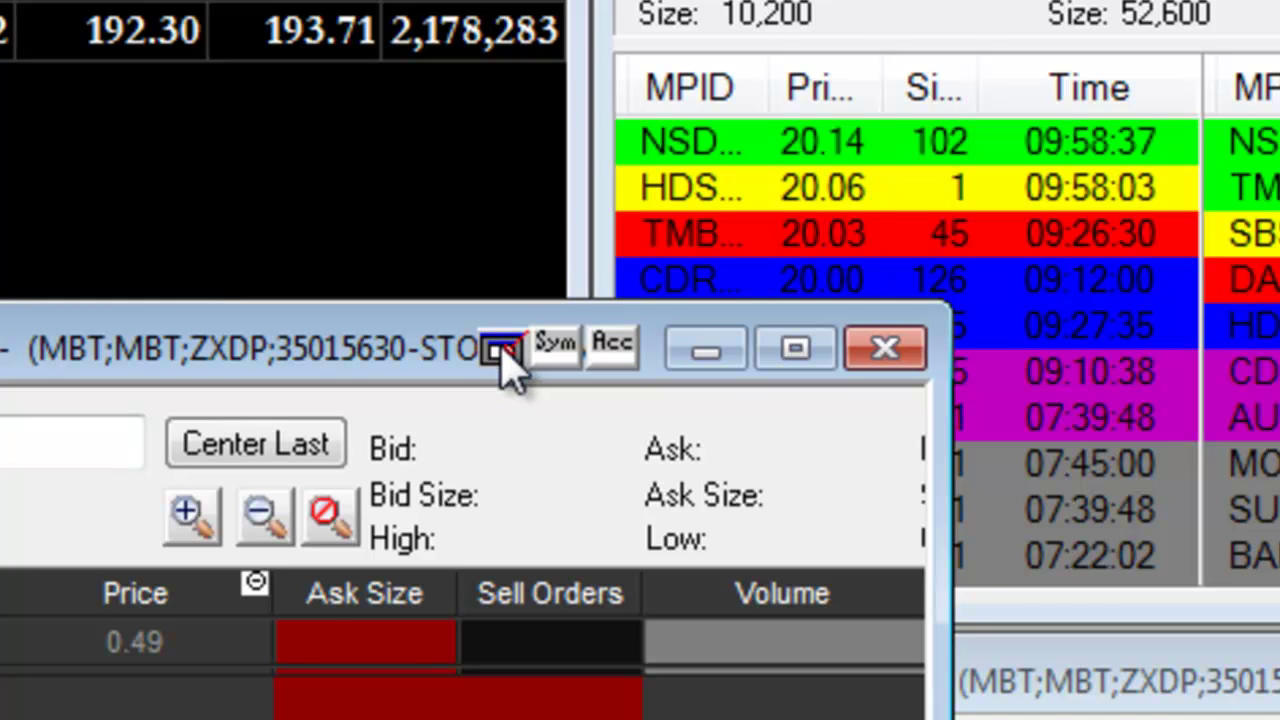
pyautogui.click(503, 350)
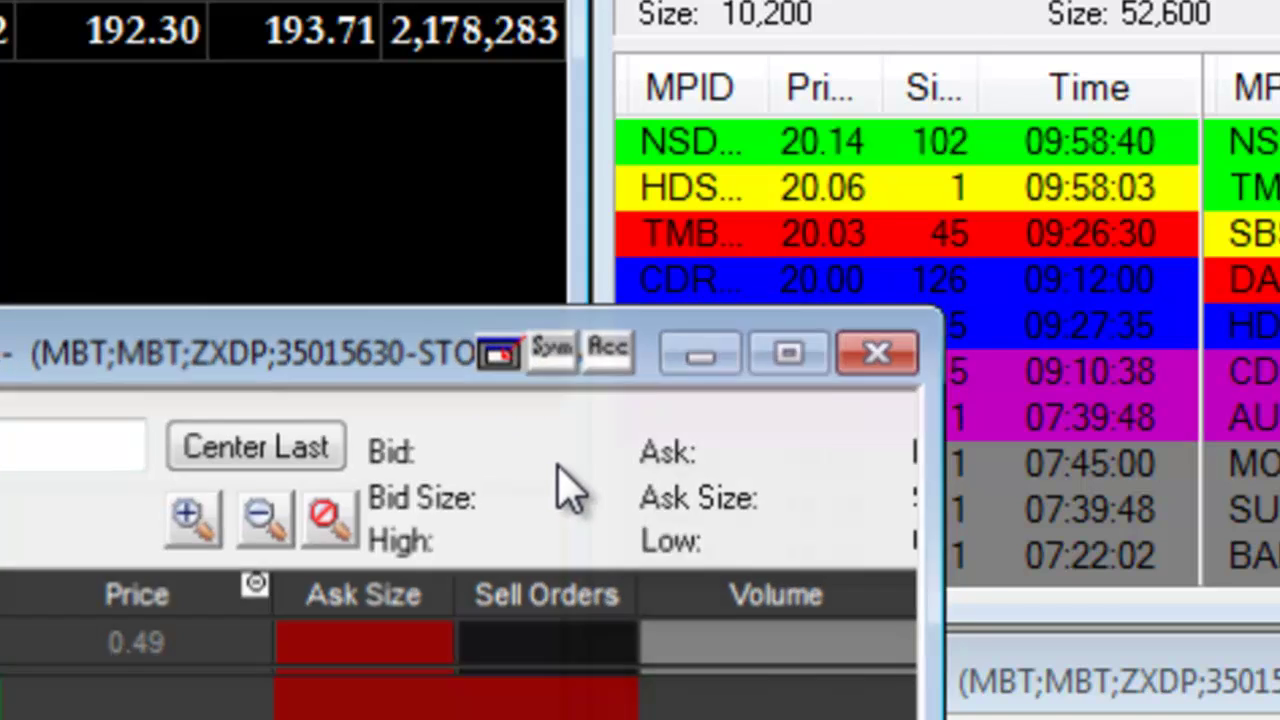
# Reposition and enlarge the Depth of Market window, ending with it maximized.
pyautogui.moveTo(283, 368); pyautogui.dragTo(290, 635)
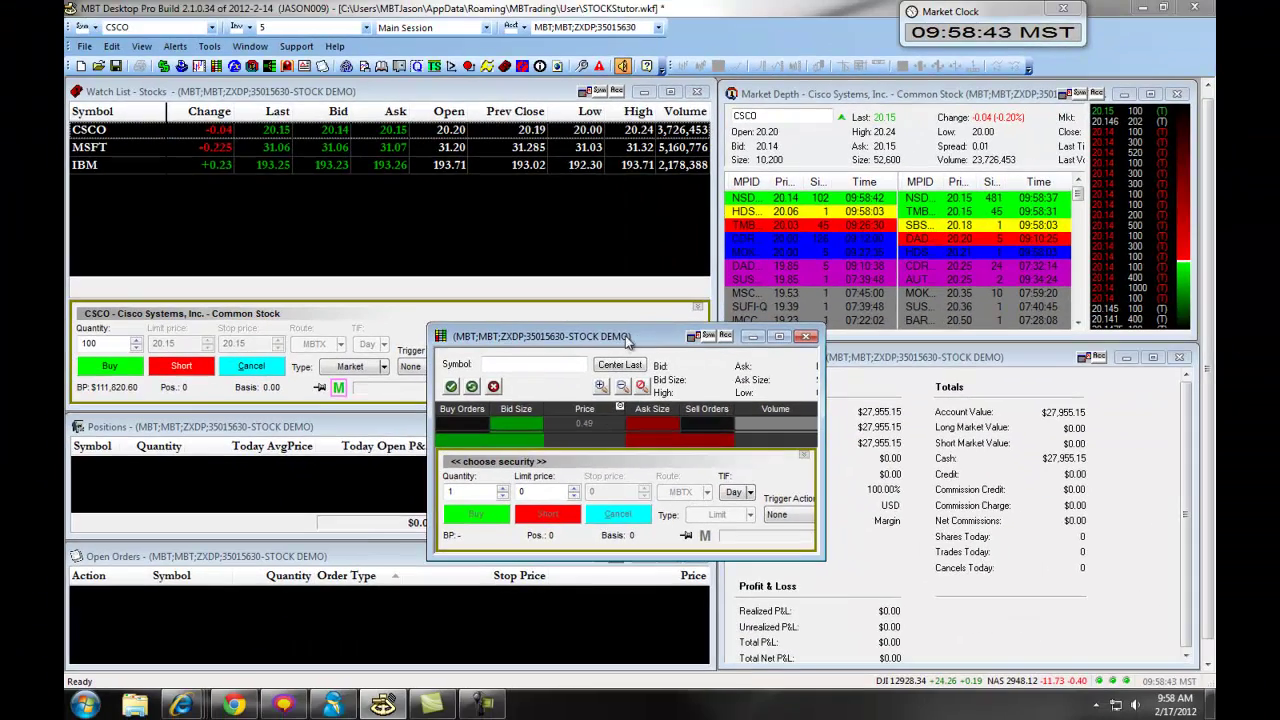
pyautogui.moveTo(626, 340); pyautogui.dragTo(628, 80)
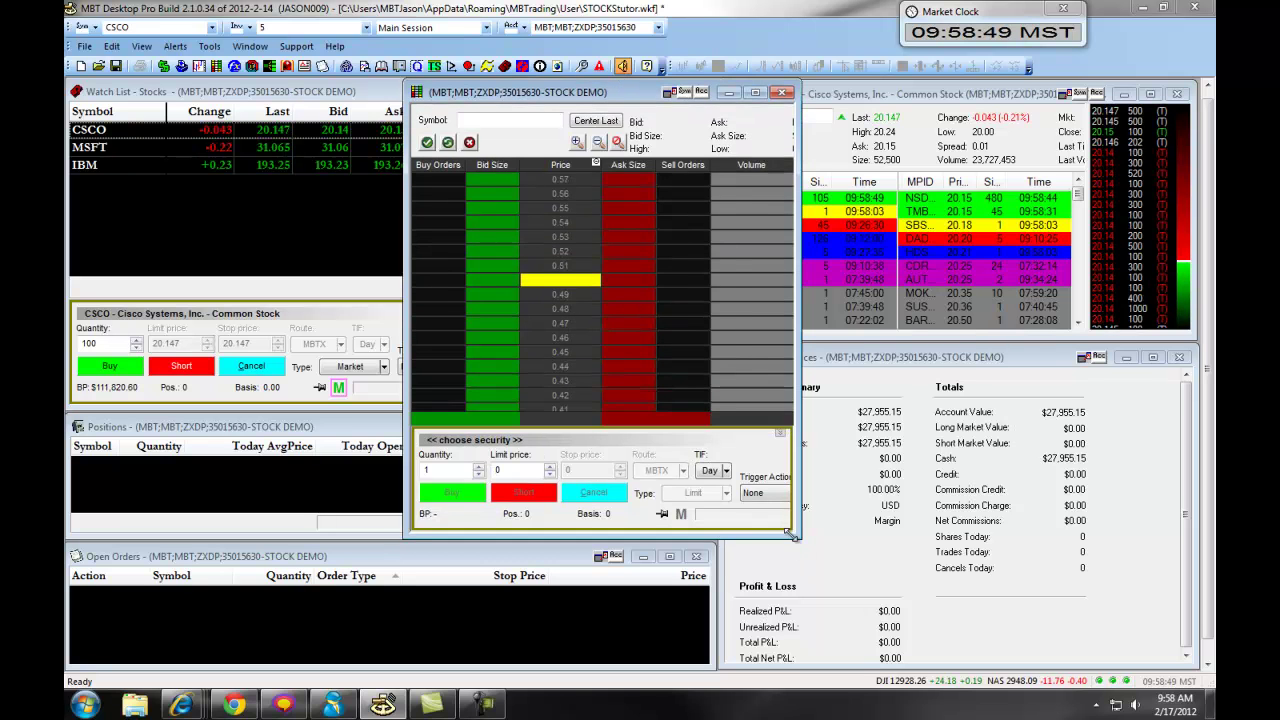
pyautogui.moveTo(792, 535); pyautogui.dragTo(903, 576)
pyautogui.click(860, 93)
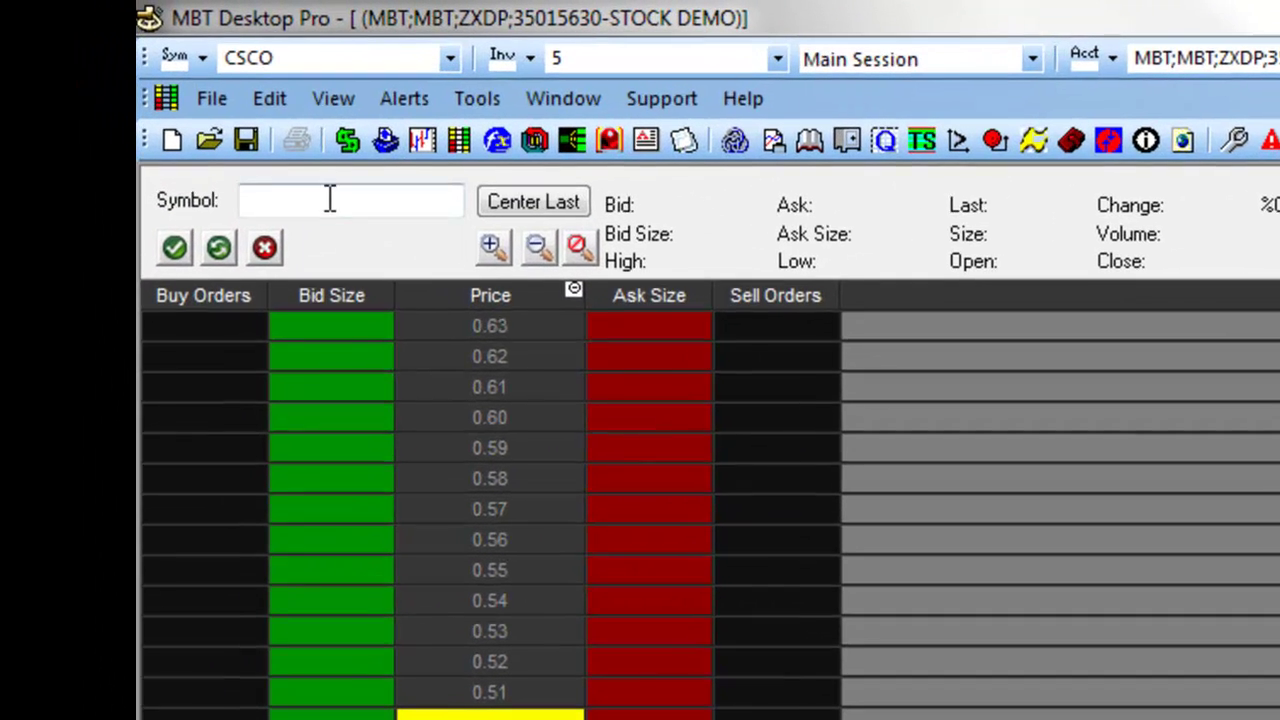
# Load the symbol CSCO in the Depth of Market window.
pyautogui.click(162, 94)
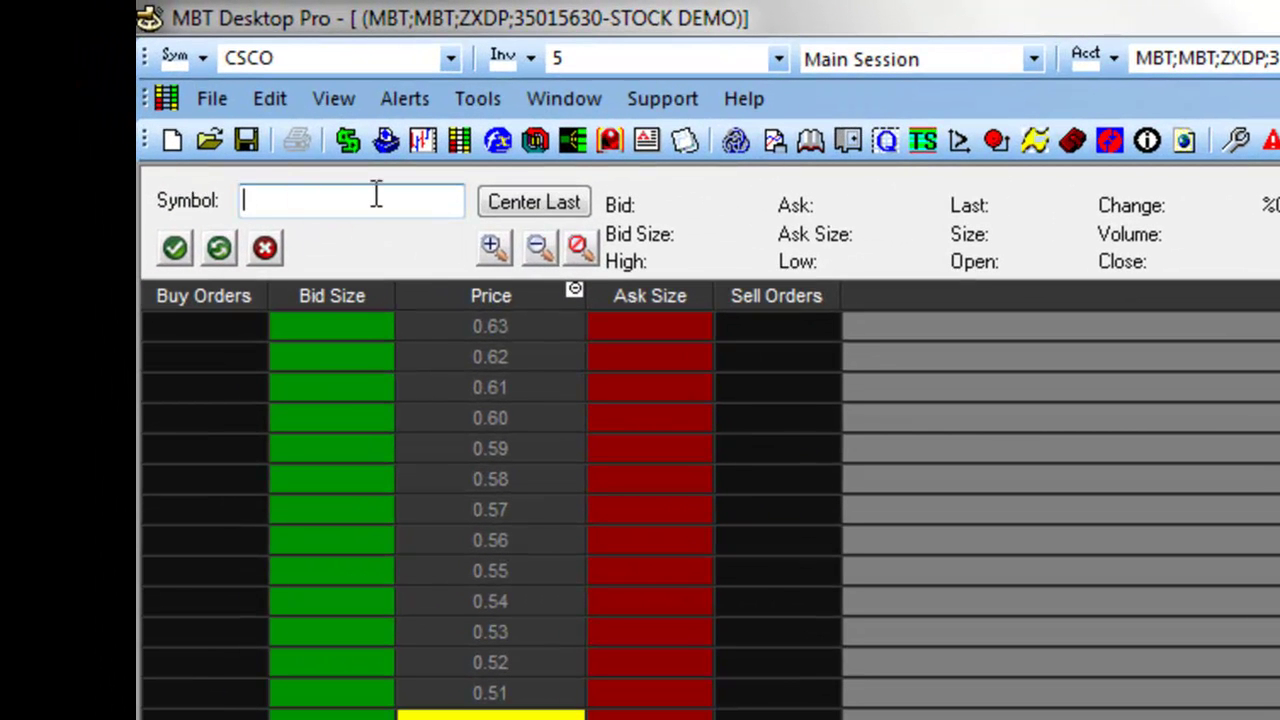
pyautogui.write('CSCO')
pyautogui.press('Return')
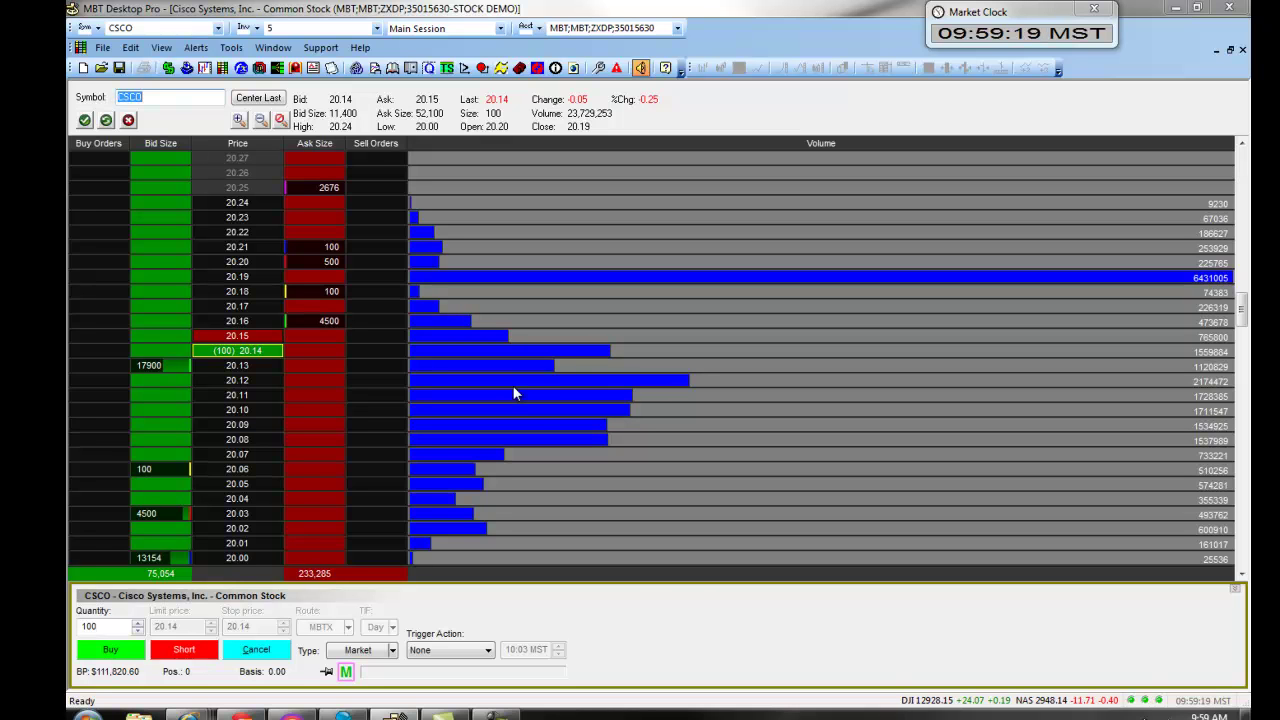
# Buy 100 shares of CSCO with the order type set to Market.
pyautogui.click(394, 652)
pyautogui.click(441, 369)
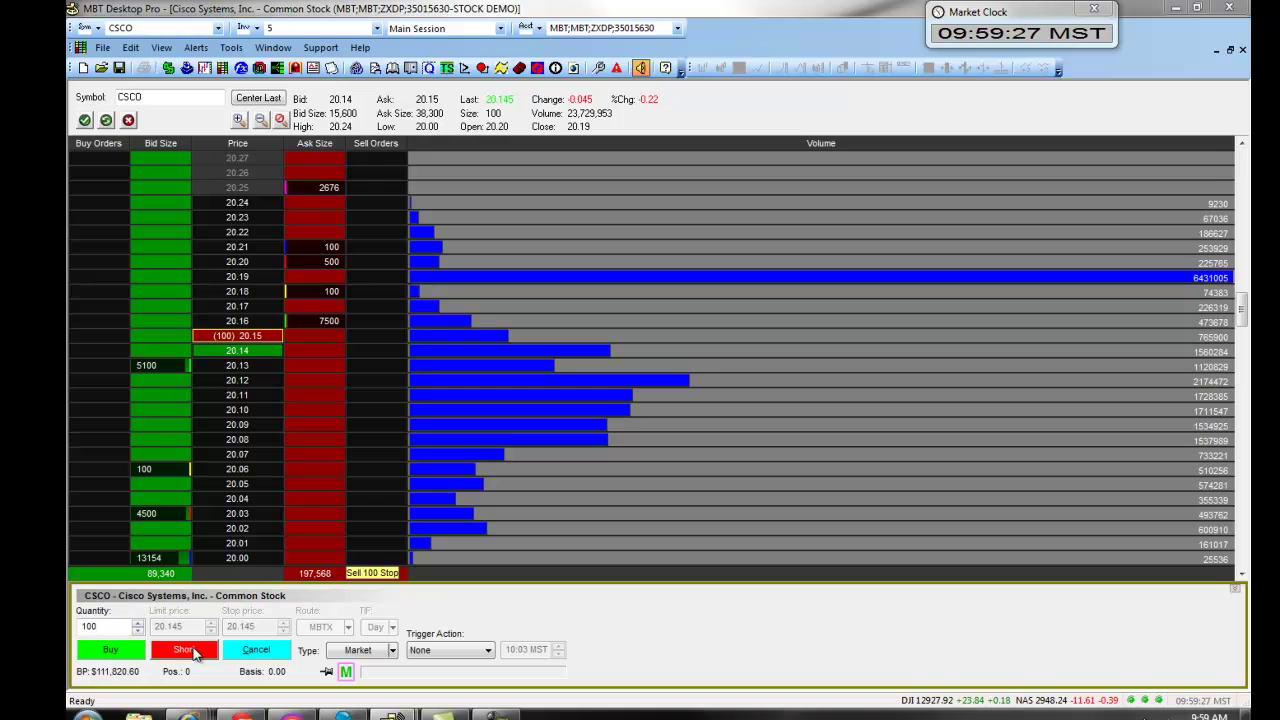
pyautogui.click(115, 655)
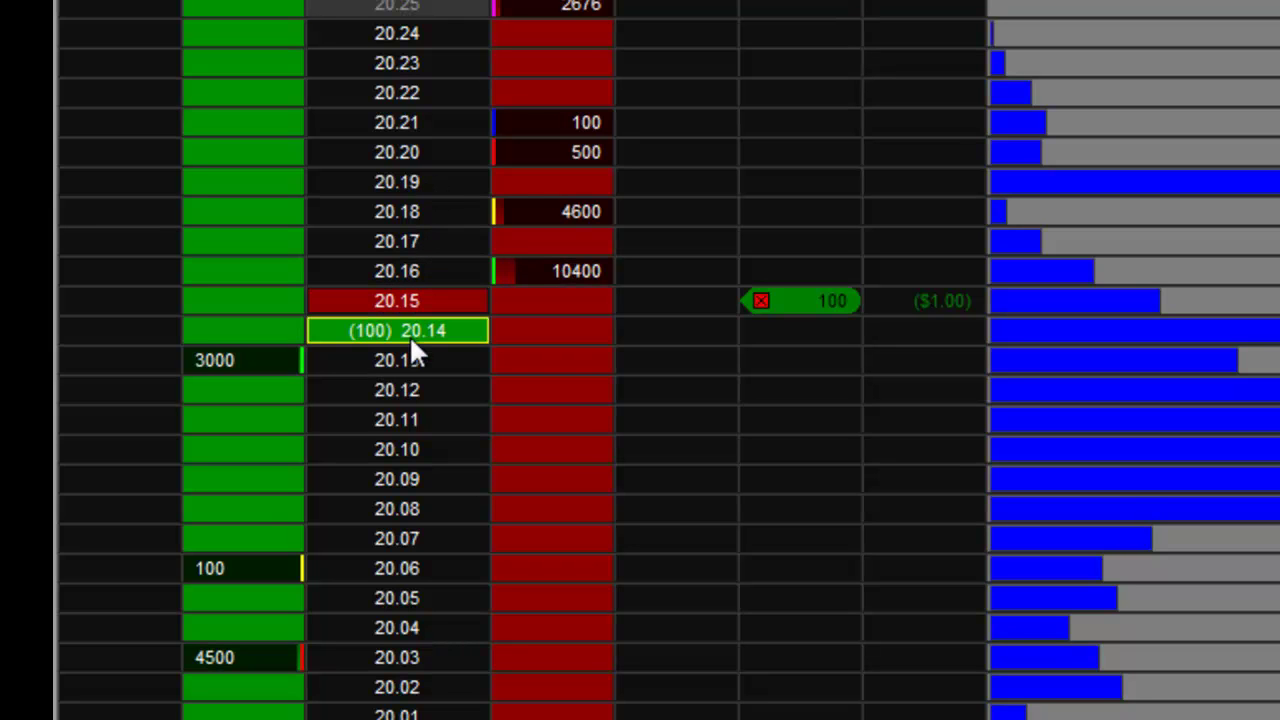
# Request closing the CSCO position from its ladder marker, decline that order, and sell the 100 shares at market from the order entry.
pyautogui.click(759, 298)
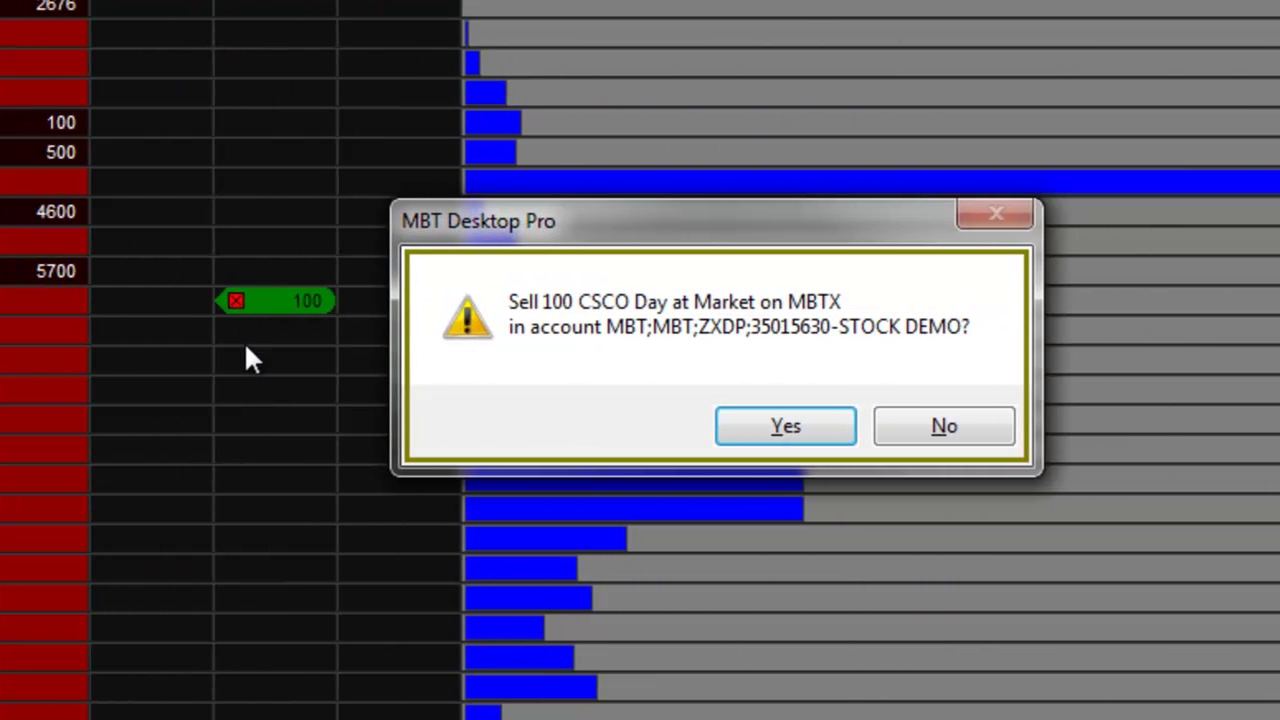
pyautogui.click(962, 425)
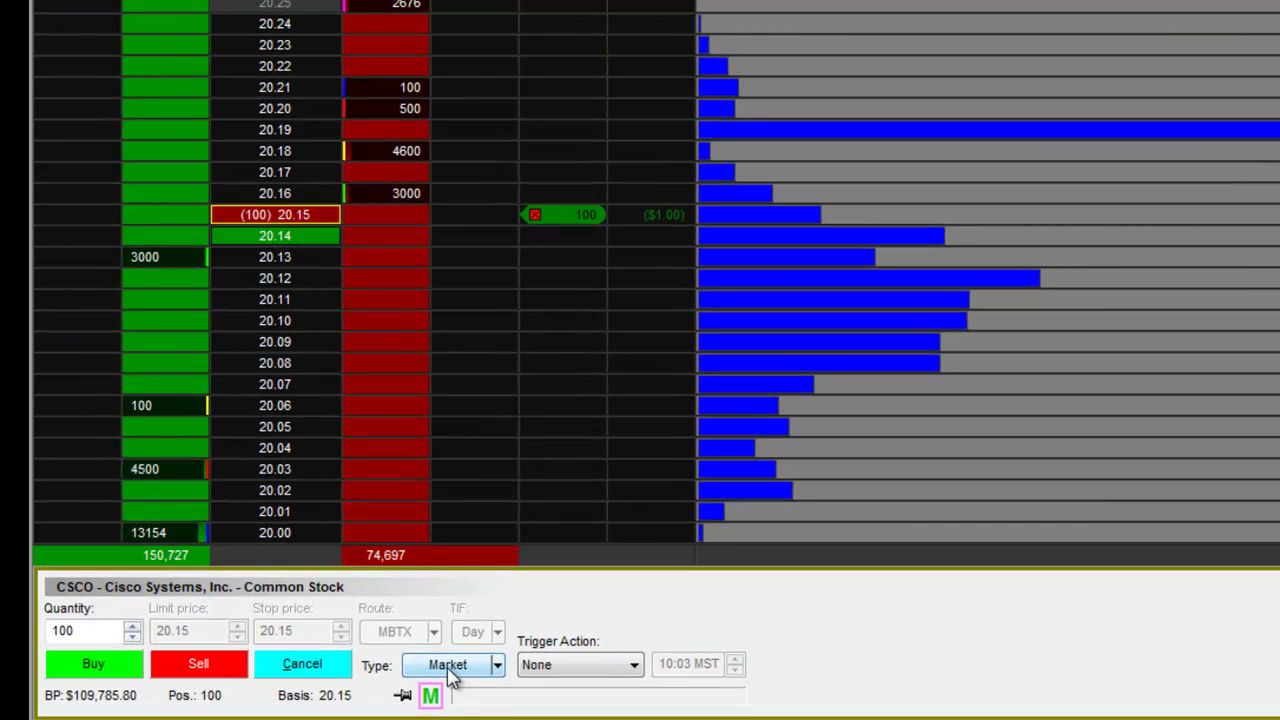
pyautogui.click(205, 672)
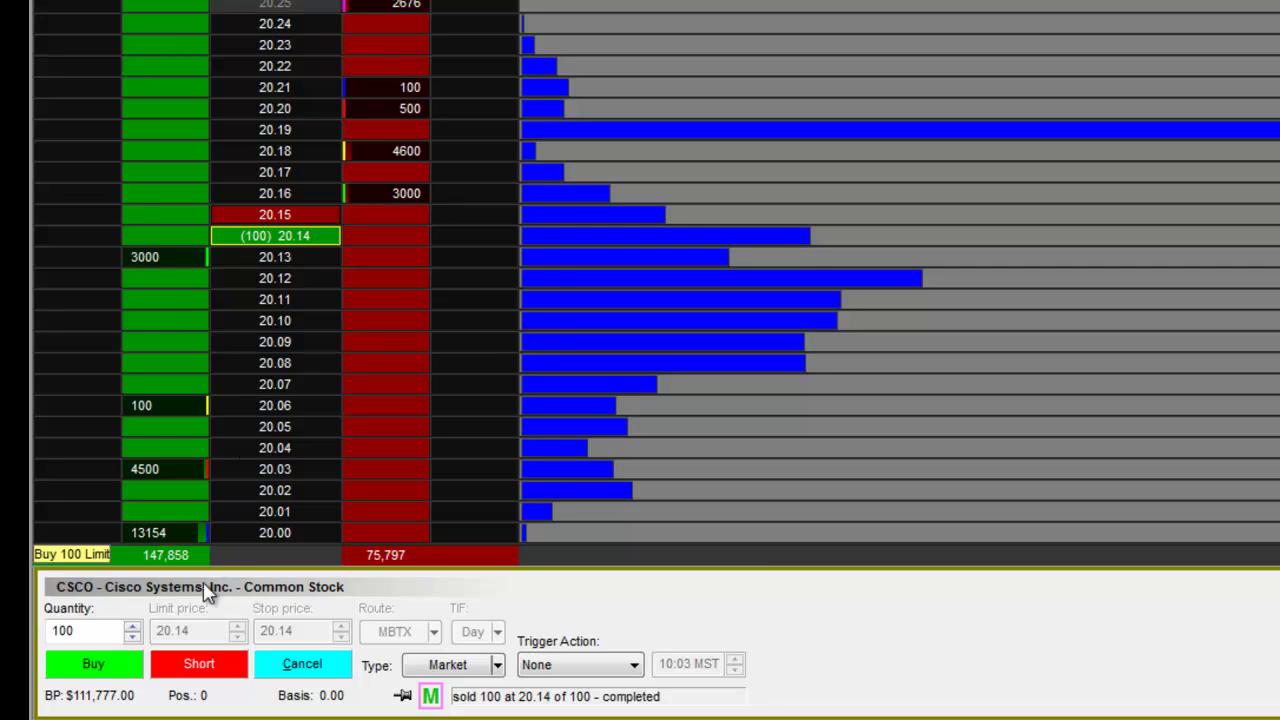
pyautogui.click(205, 677)
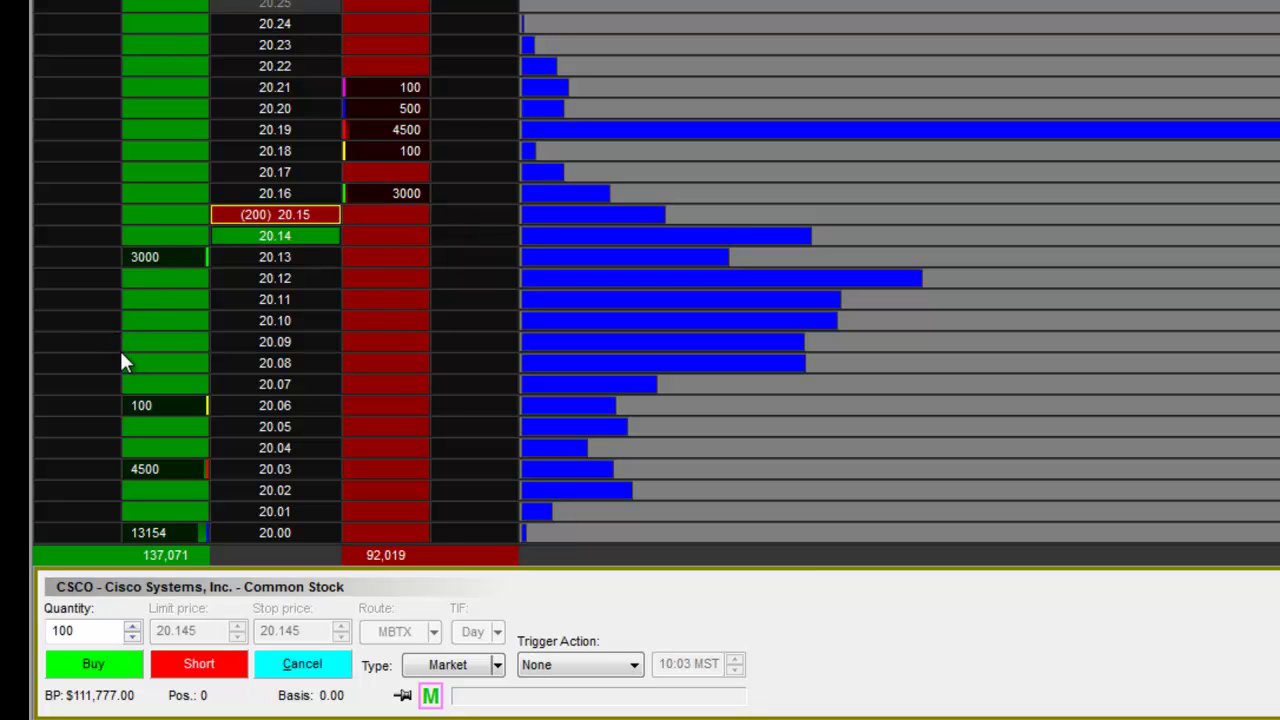
# Place a Limit order from the price ladder to buy 100 CSCO at 20.00, good for the day.
pyautogui.click(497, 665)
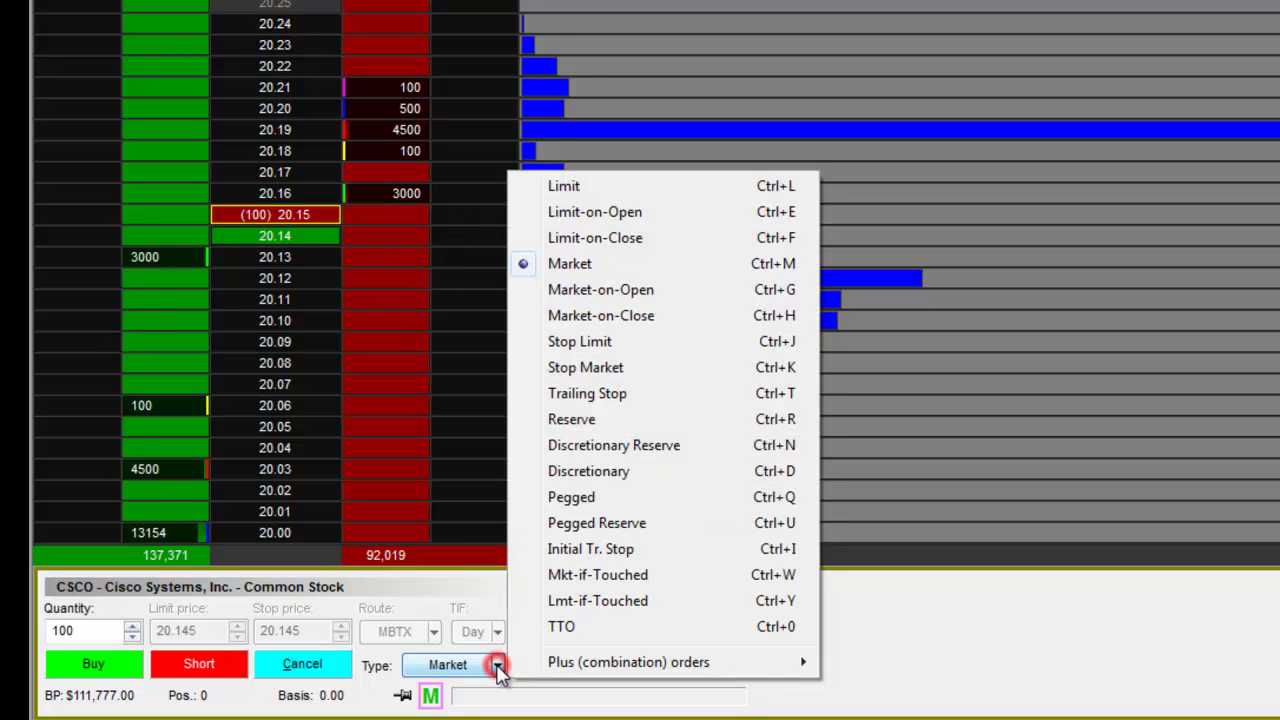
pyautogui.click(585, 187)
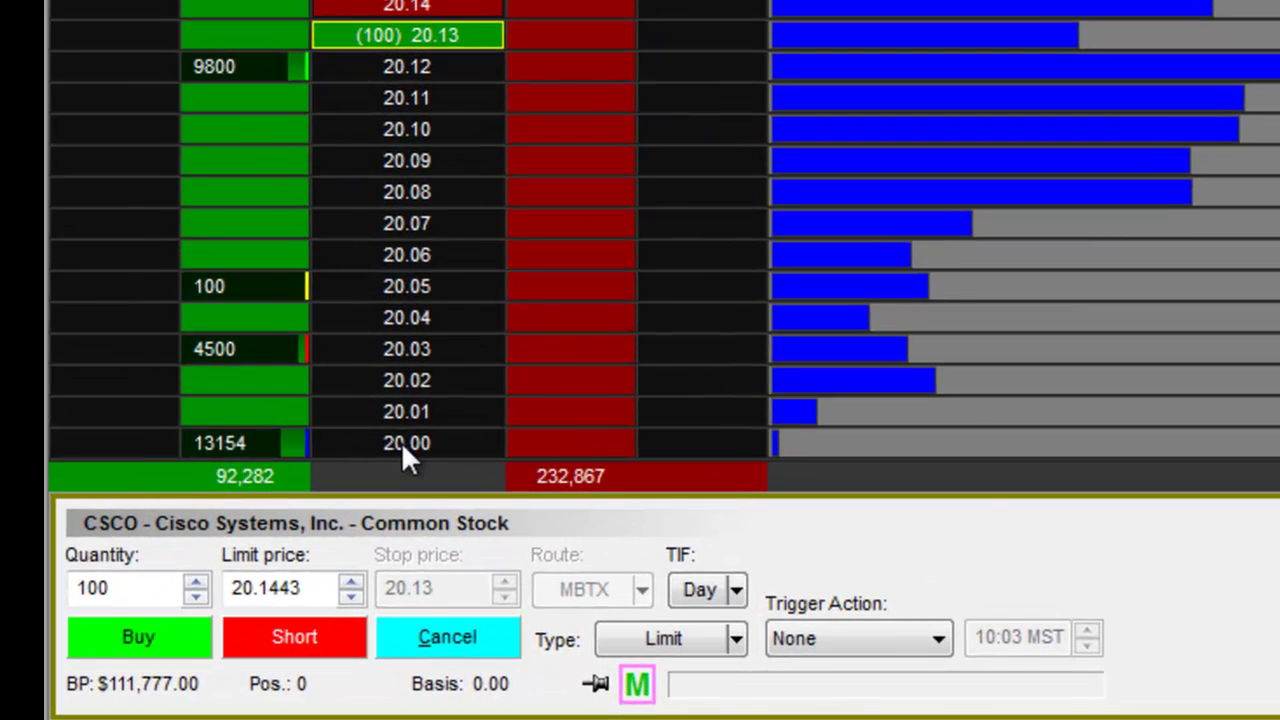
pyautogui.click(260, 440)
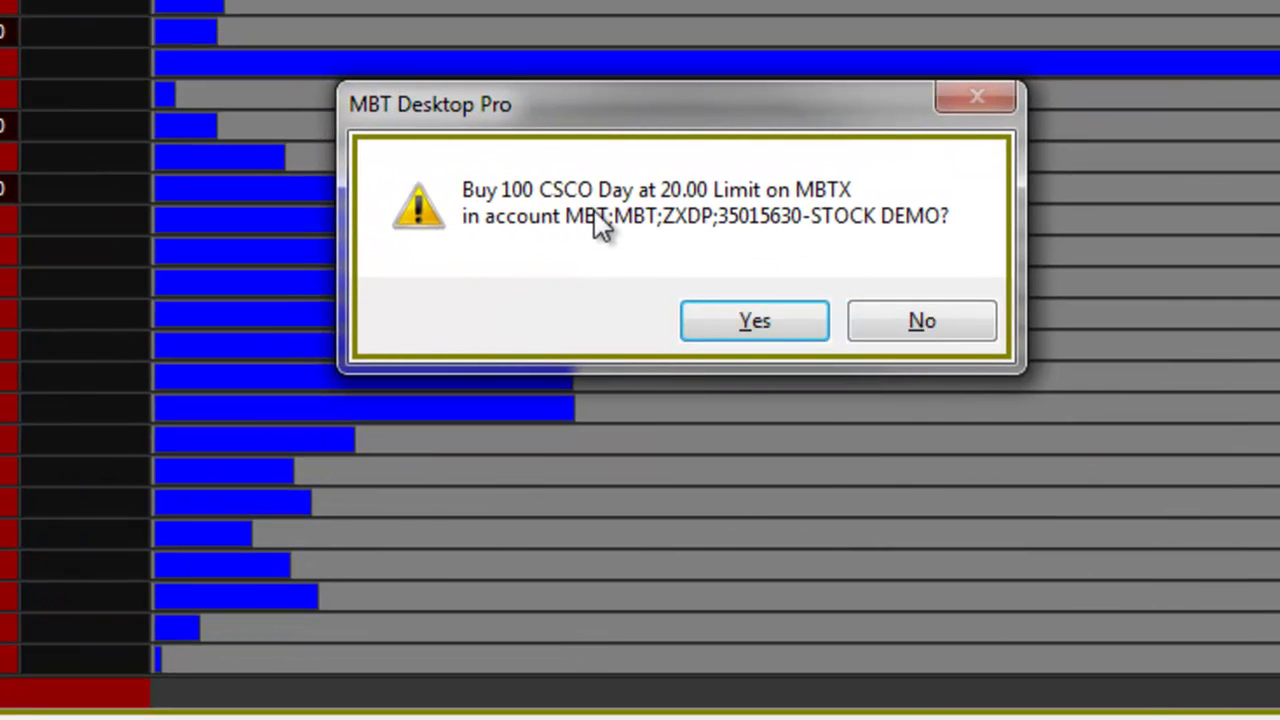
pyautogui.click(762, 318)
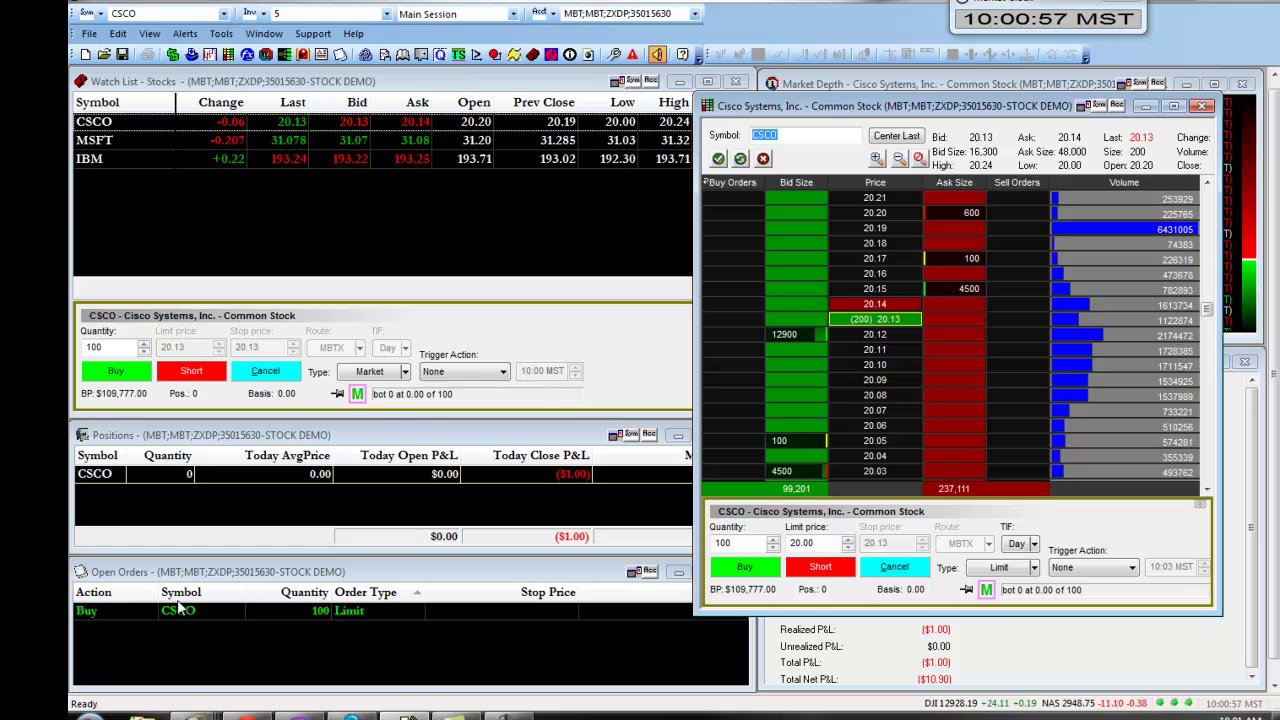
# Maximize the Depth of Market window and cancel the working CSCO buy limit order at 20.00.
pyautogui.click(1174, 106)
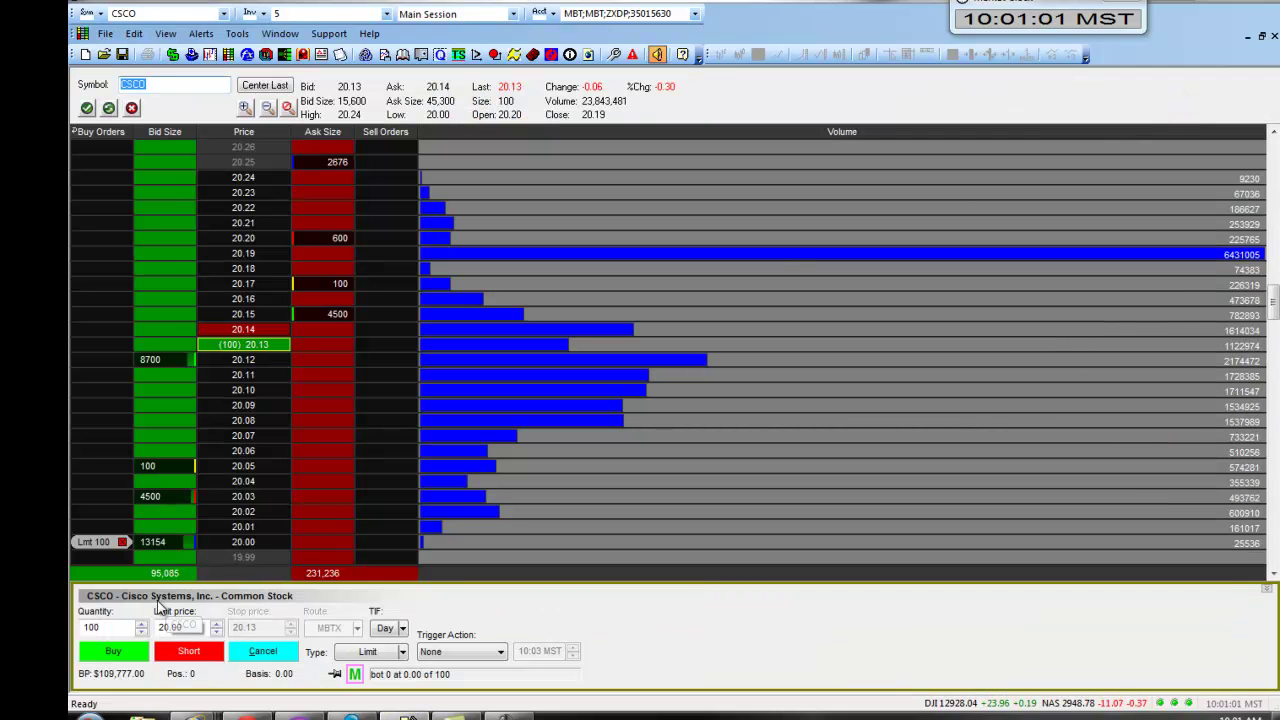
pyautogui.click(121, 541)
pyautogui.click(711, 391)
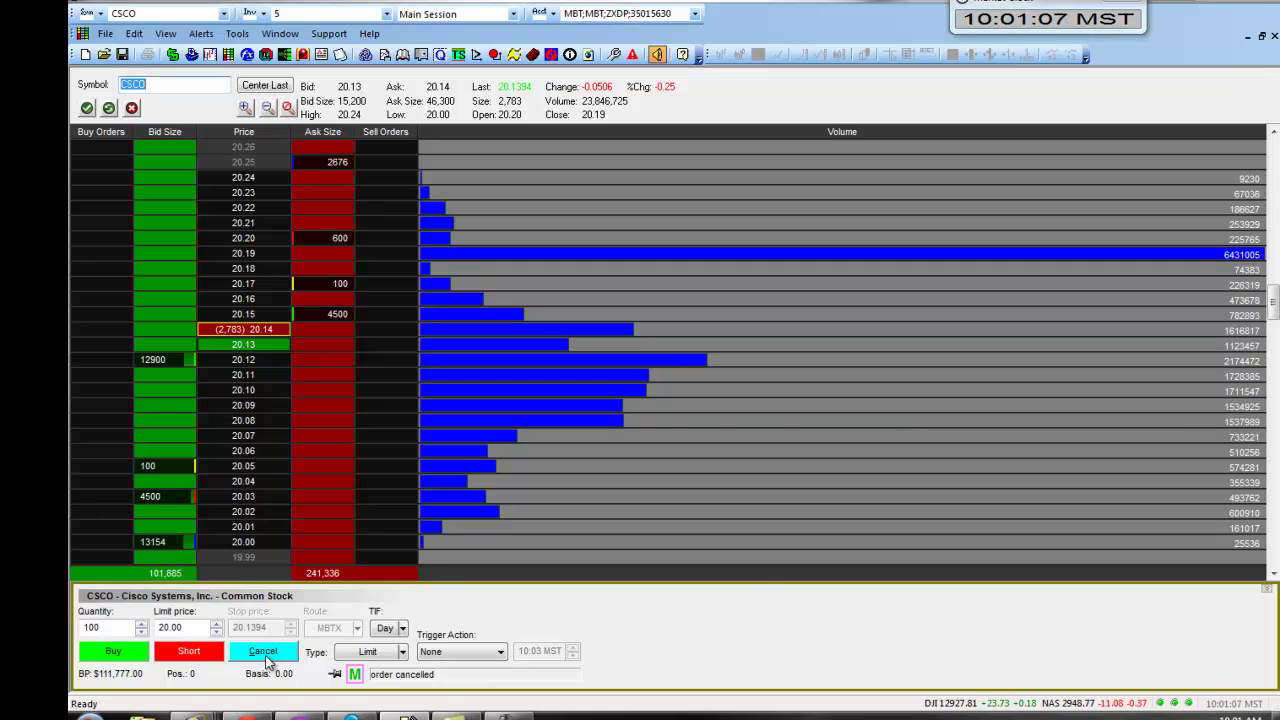
# Place a Stop Market order from the ladder to buy 100 CSCO at 20.23, and cancel that order.
pyautogui.click(404, 654)
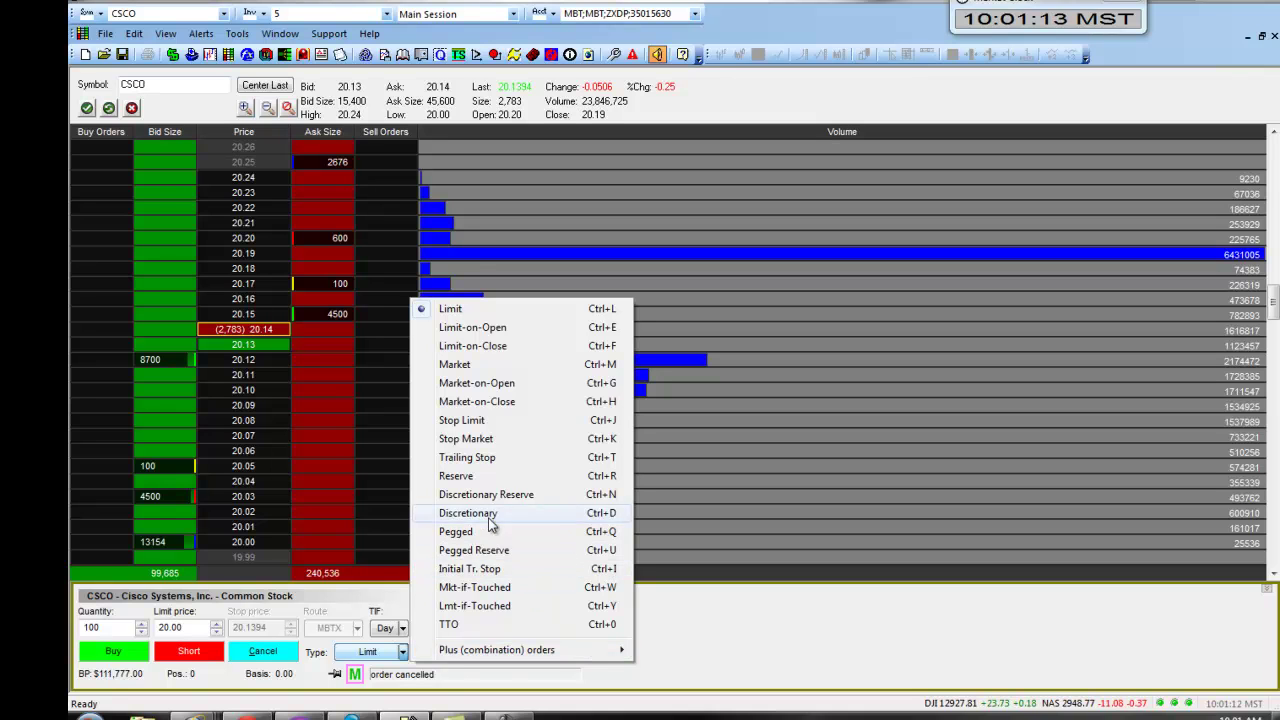
pyautogui.click(480, 440)
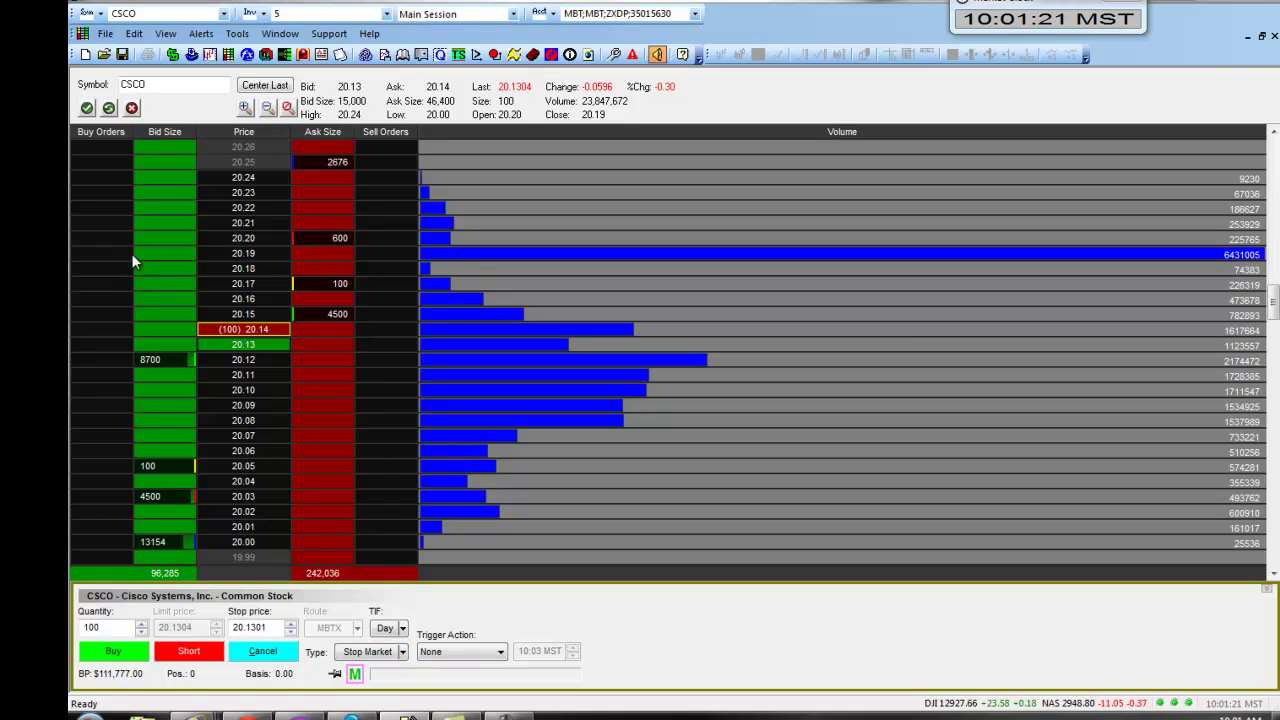
pyautogui.click(144, 192)
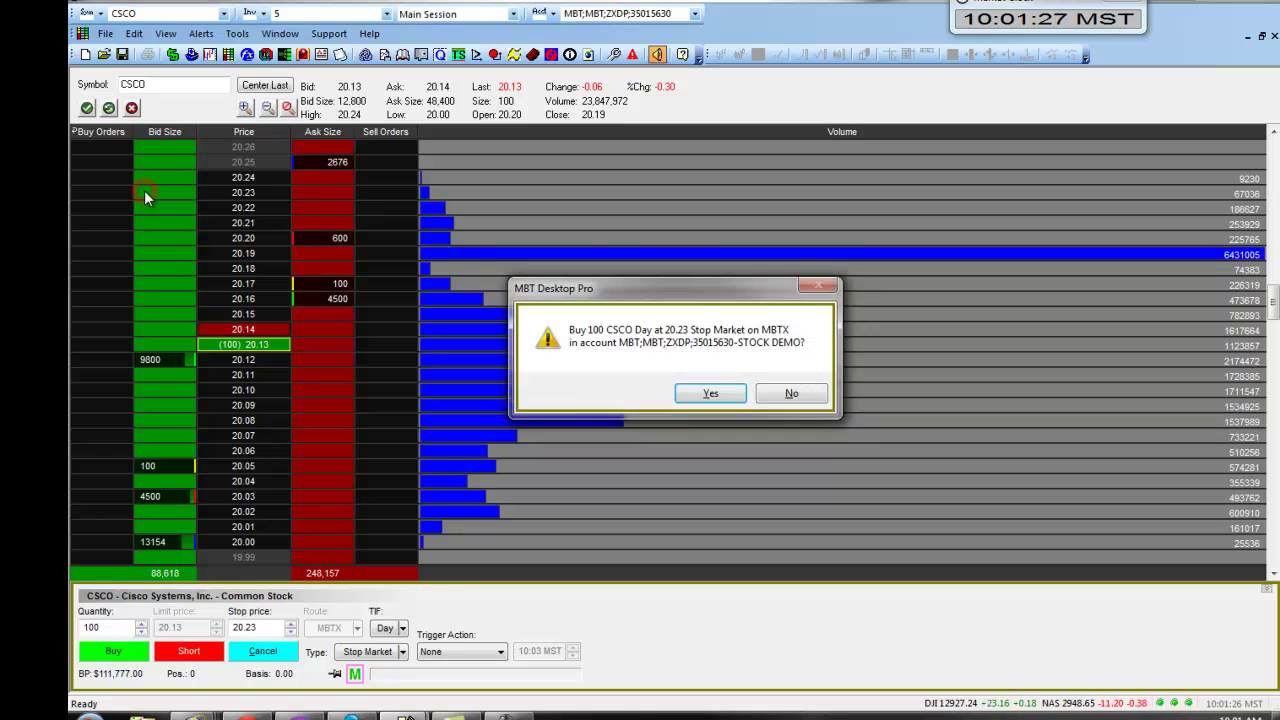
pyautogui.click(710, 393)
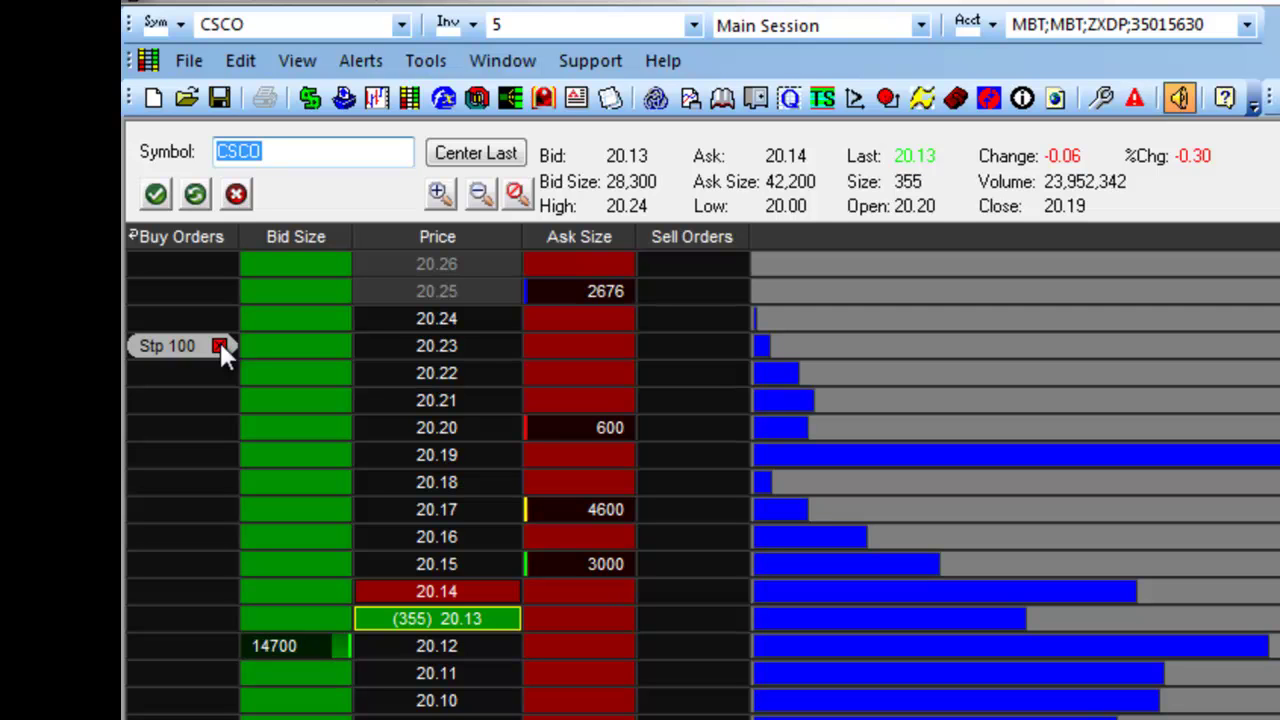
pyautogui.click(220, 345)
pyautogui.click(1245, 705)
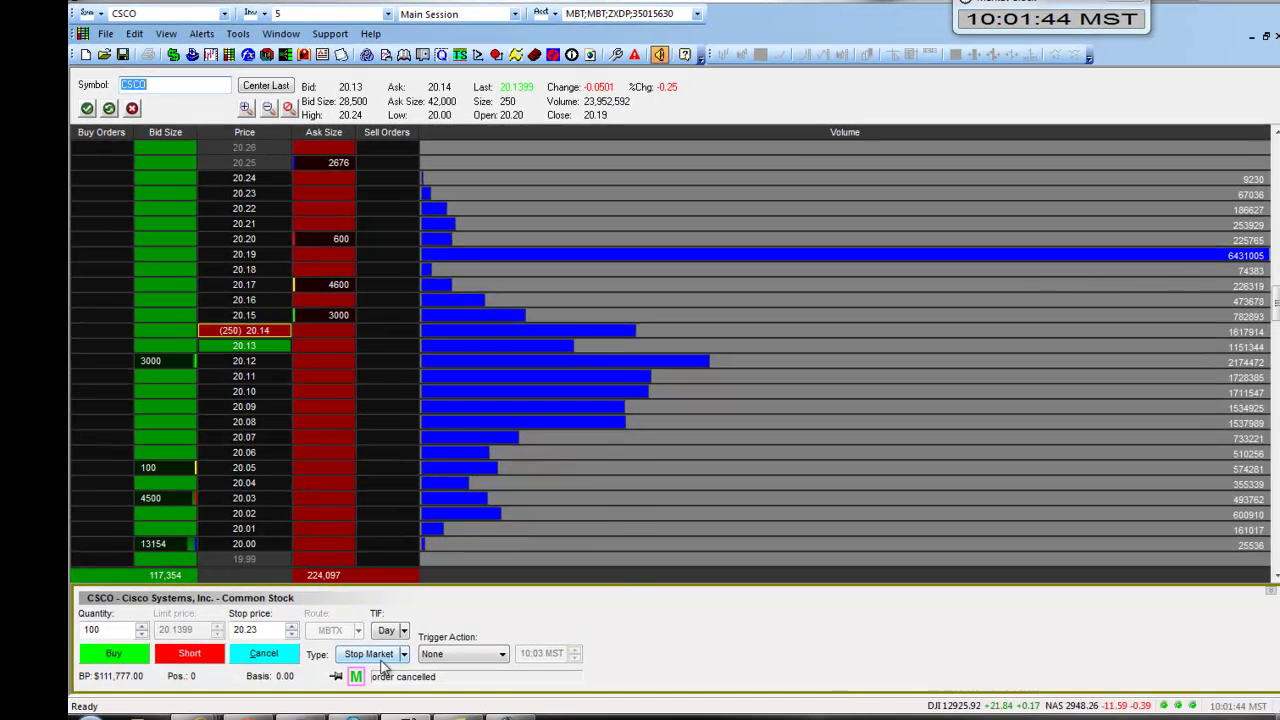
# Switch the order type back to Market and buy 100 shares of CSCO.
pyautogui.click(404, 654)
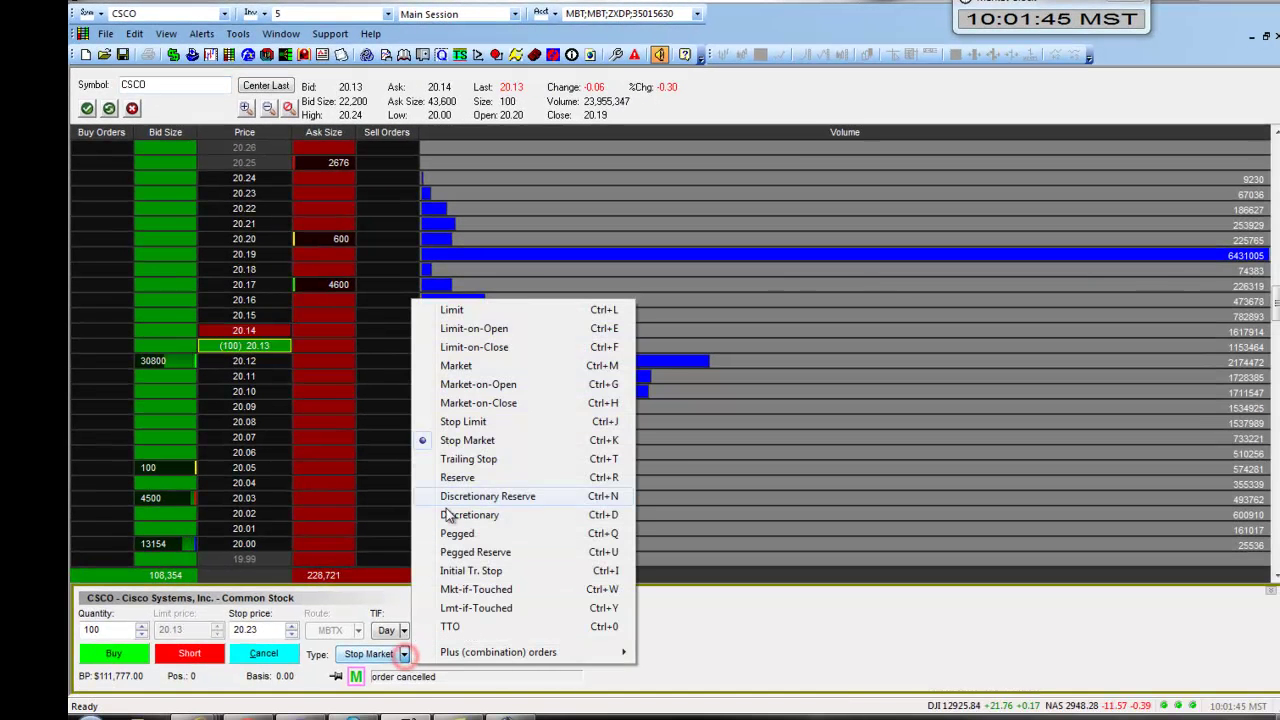
pyautogui.click(461, 366)
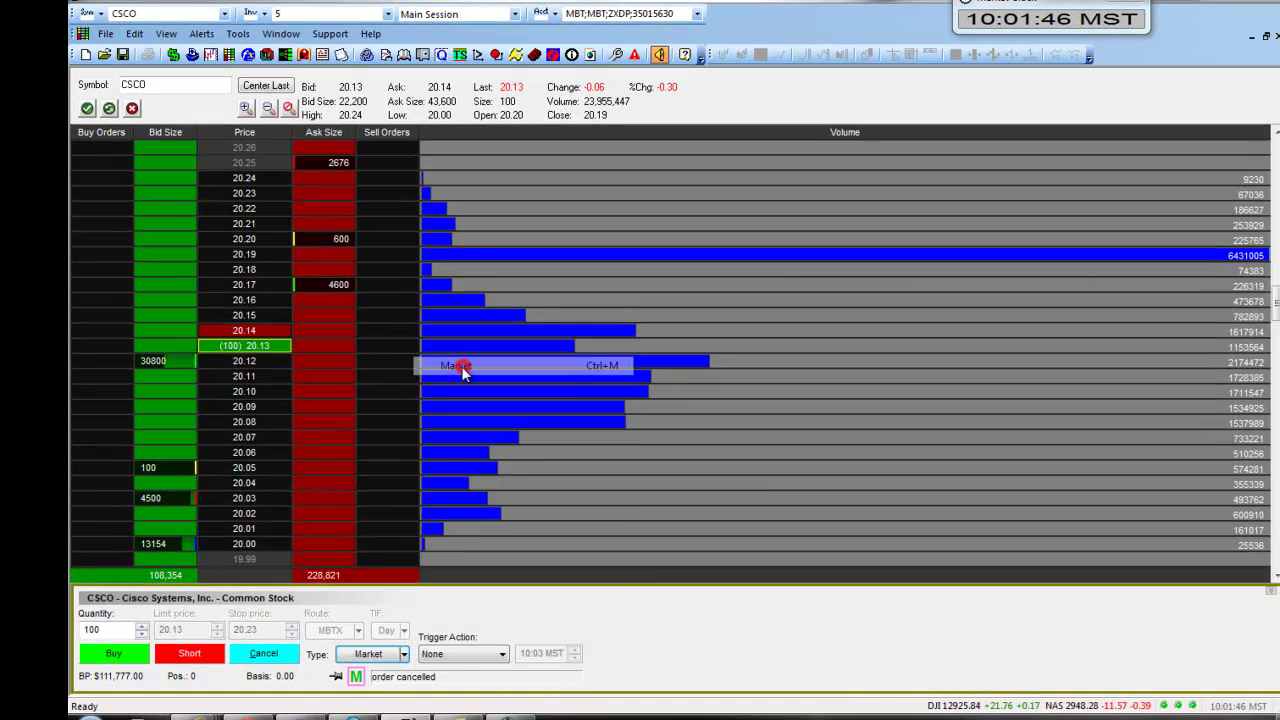
pyautogui.click(130, 654)
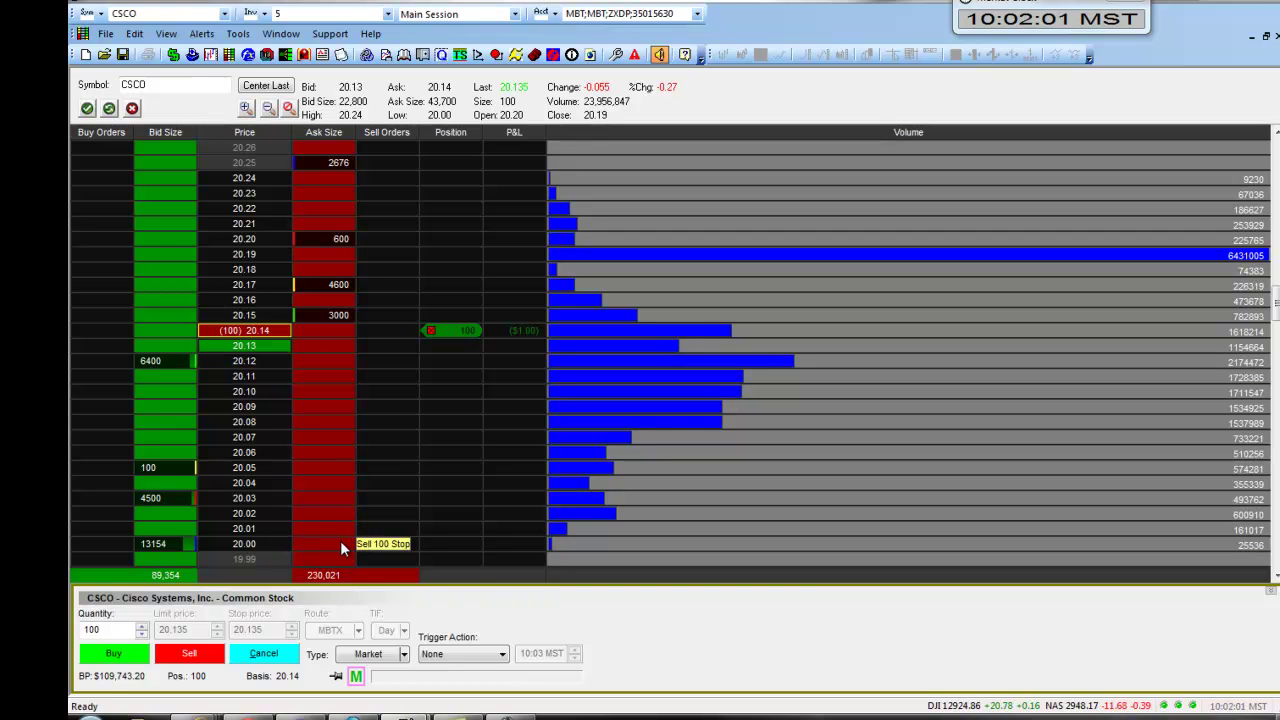
# Place a Stop Market order from the ladder to sell the 100 CSCO shares at 20.00, and cancel it.
pyautogui.click(340, 544)
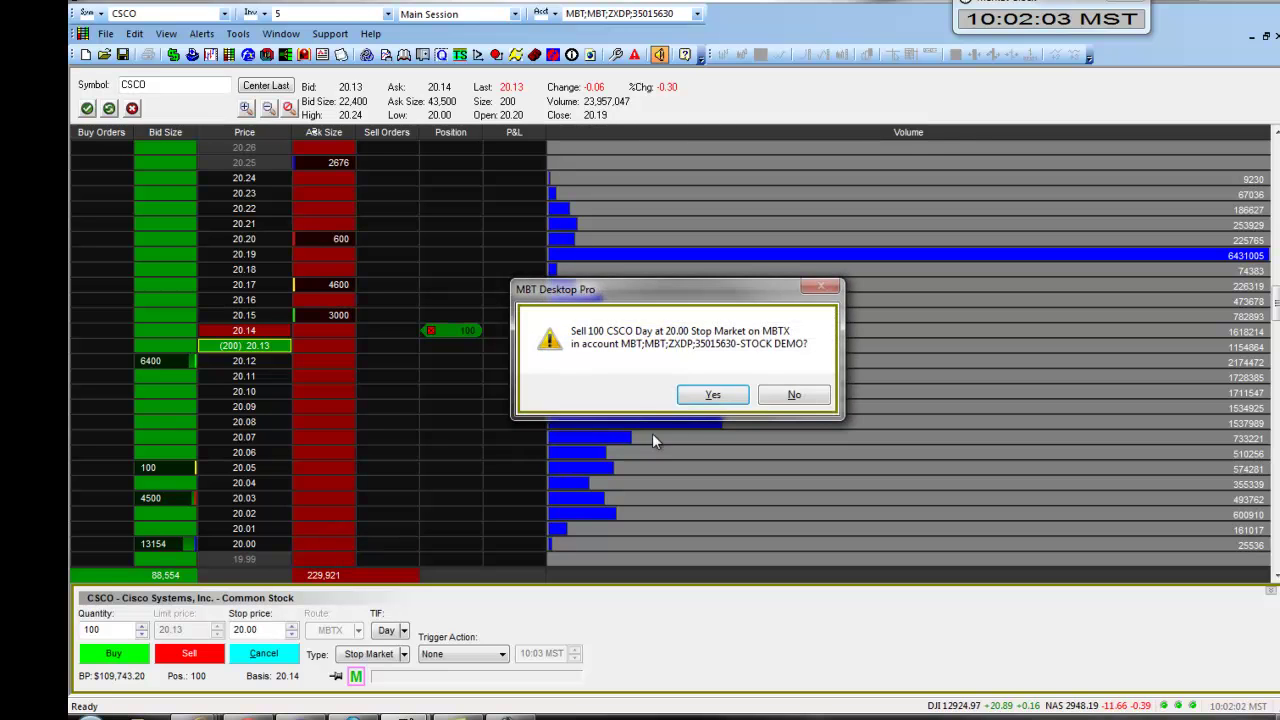
pyautogui.click(730, 401)
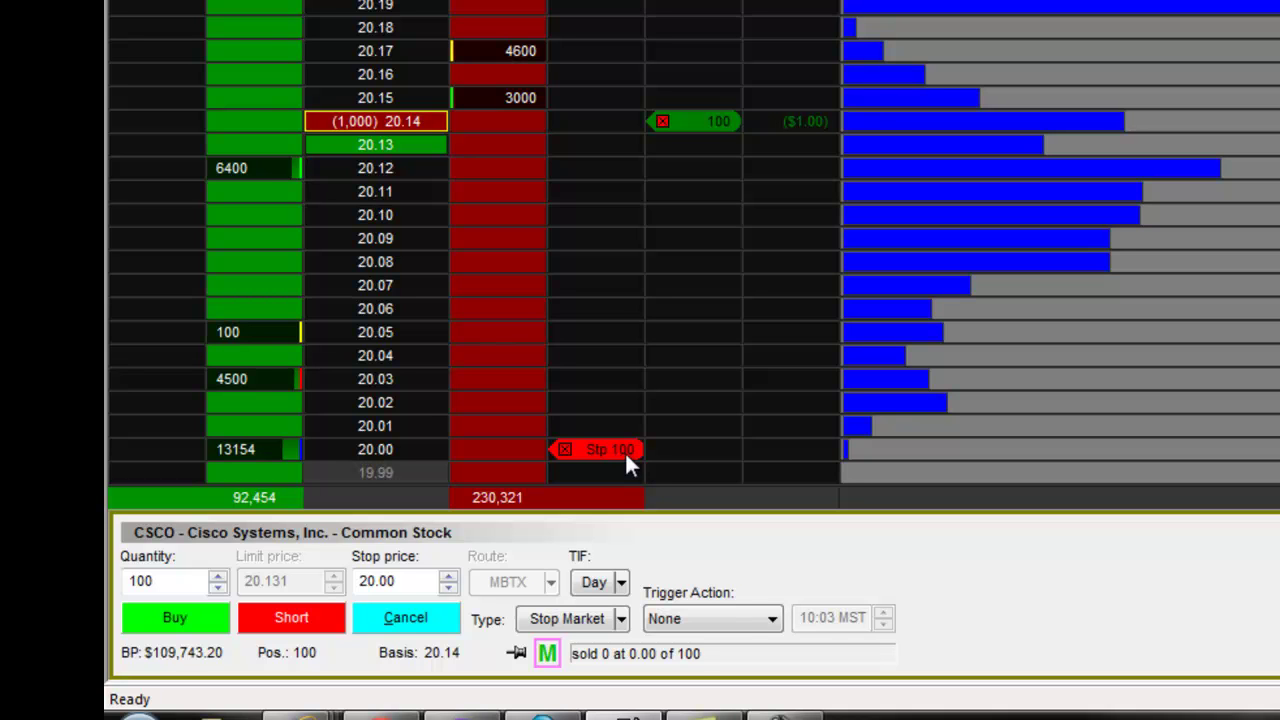
pyautogui.click(564, 449)
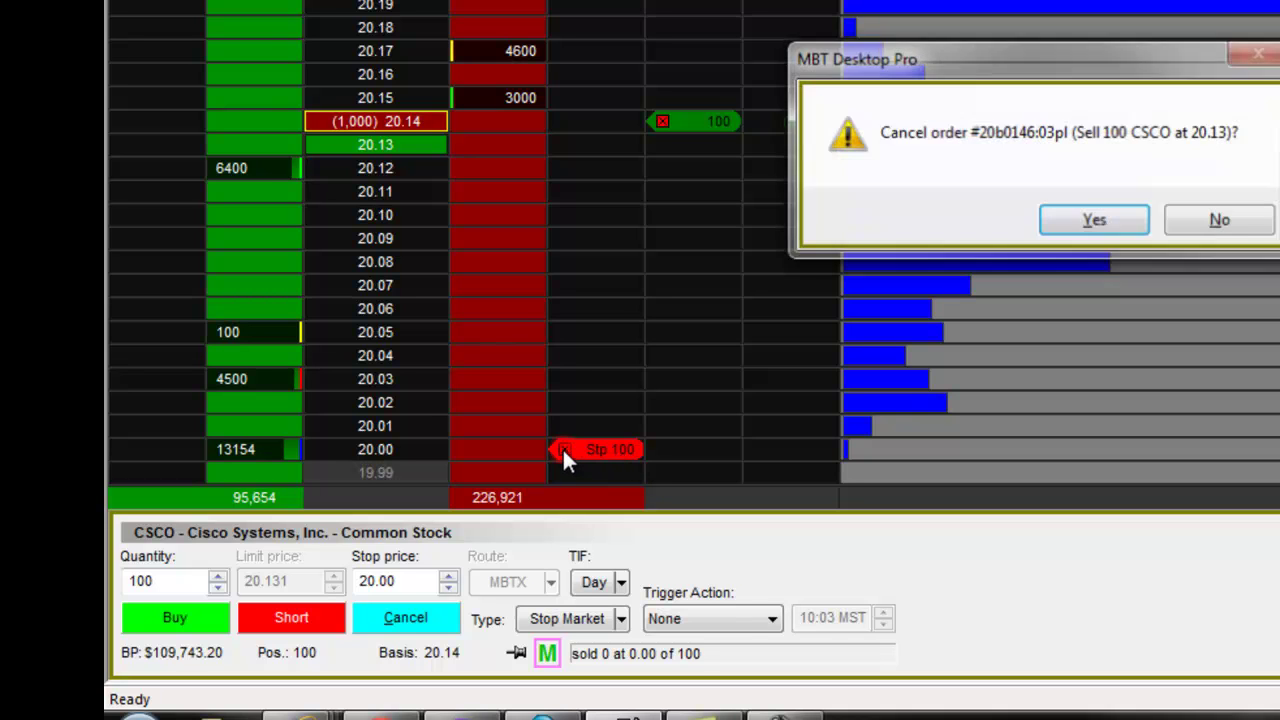
pyautogui.click(1094, 222)
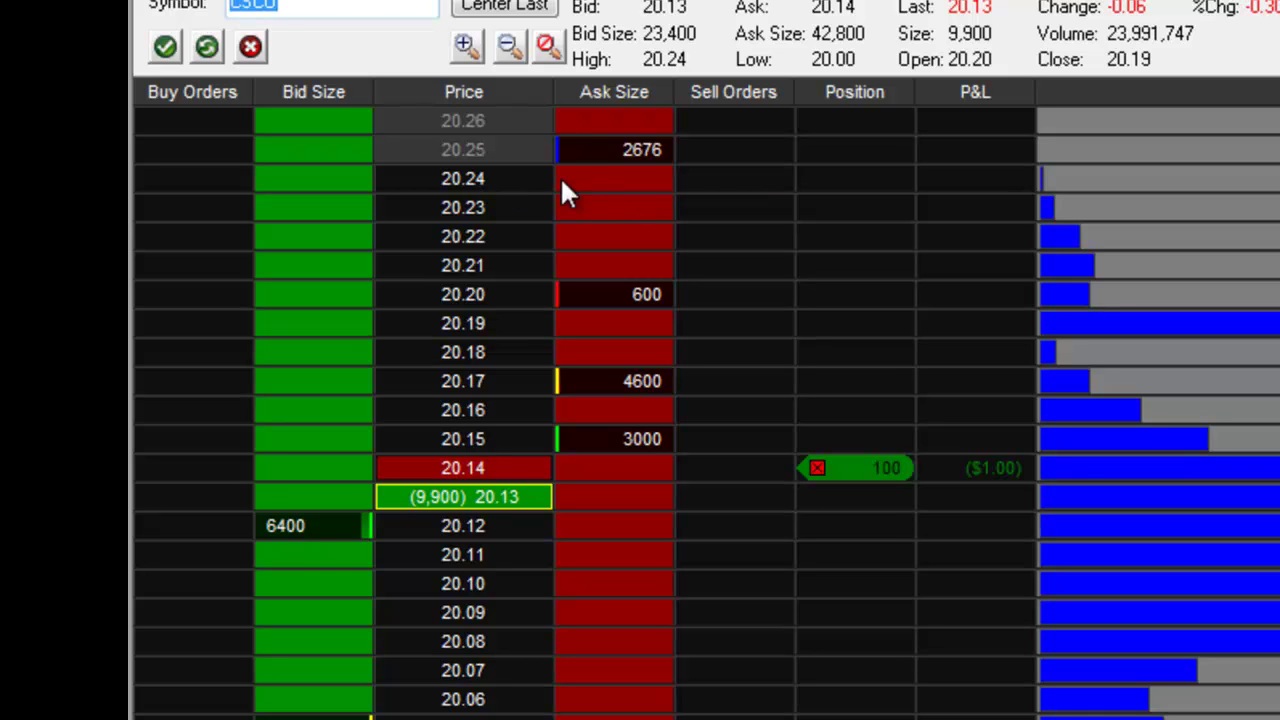
# Place a Limit order from the ladder to sell the 100 CSCO shares at 20.24, and cancel it.
pyautogui.click(615, 180)
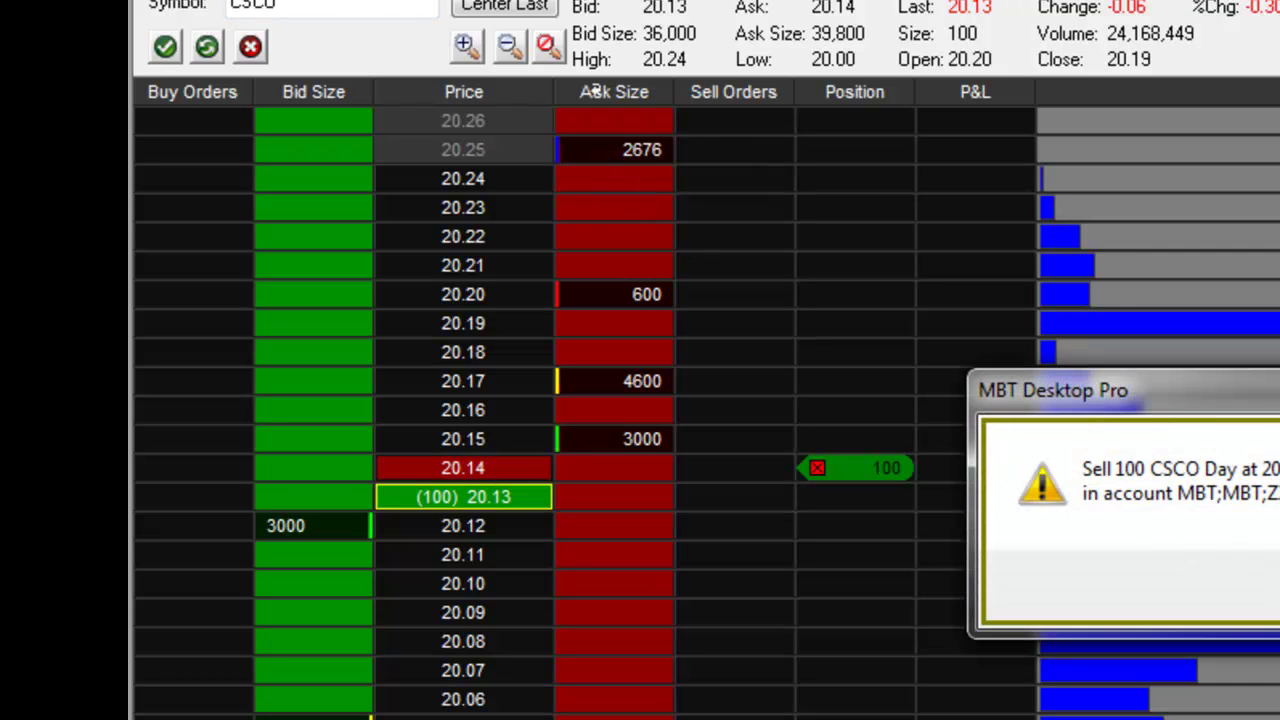
pyautogui.press('Return')
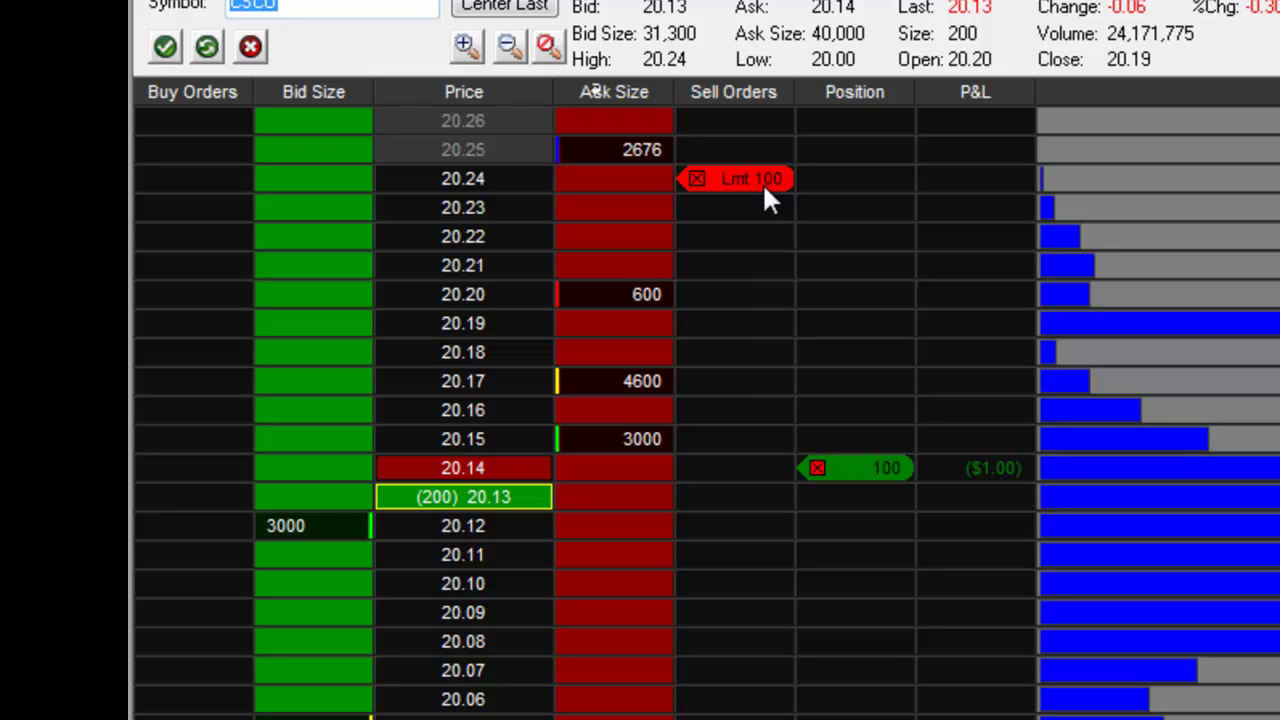
pyautogui.click(697, 179)
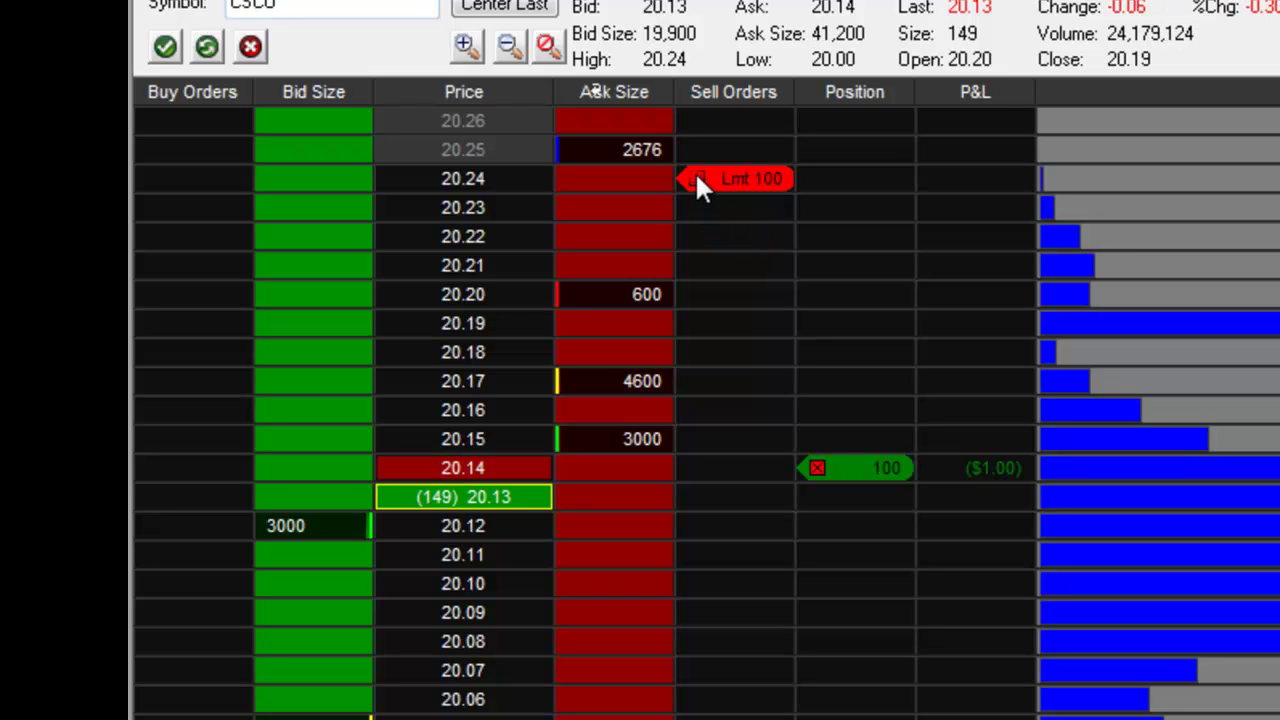
pyautogui.press('Return')
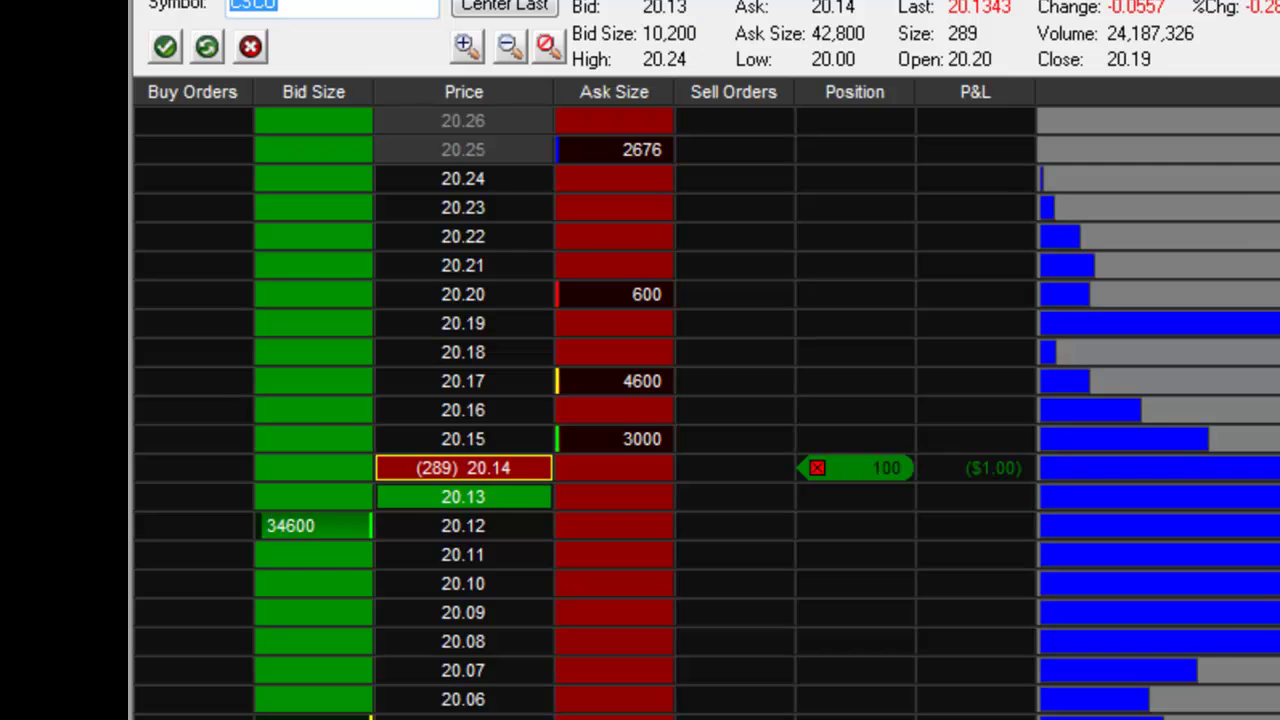
# Switch the order type to TTO and submit a sell order for 100 CSCO with take profit 20.95 and stop loss 19.54.
pyautogui.click(771, 719)
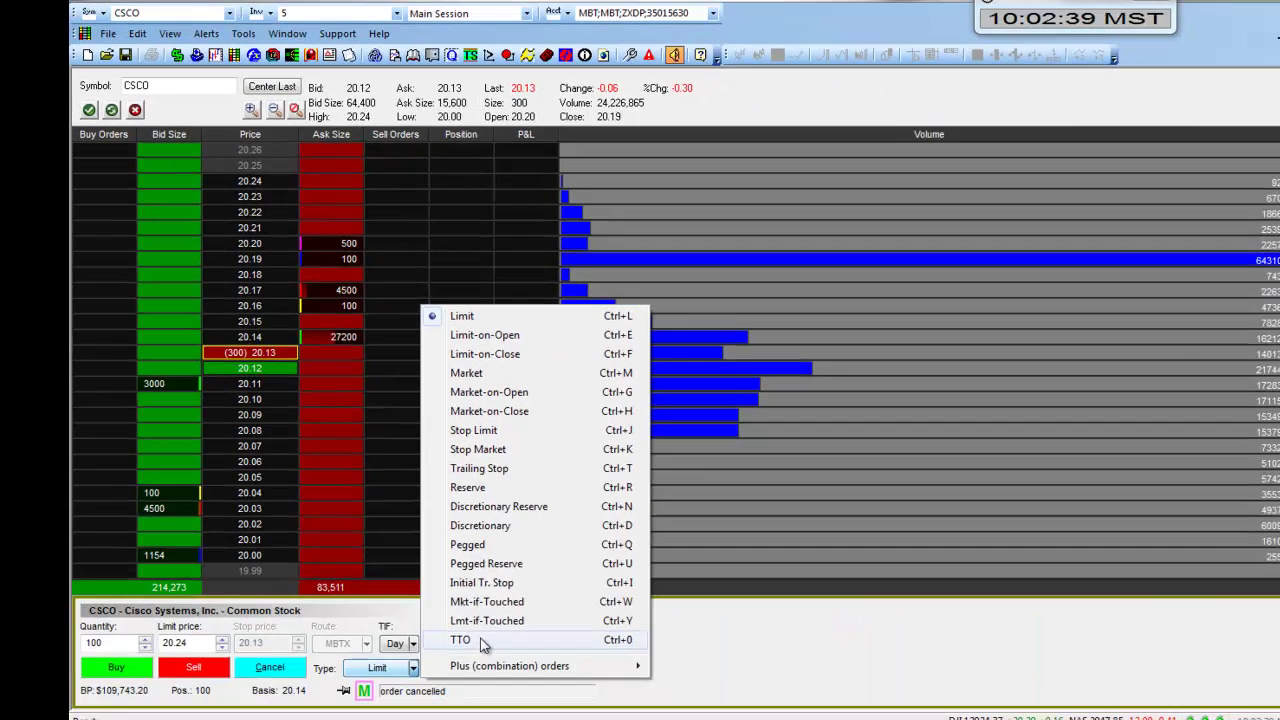
pyautogui.click(482, 641)
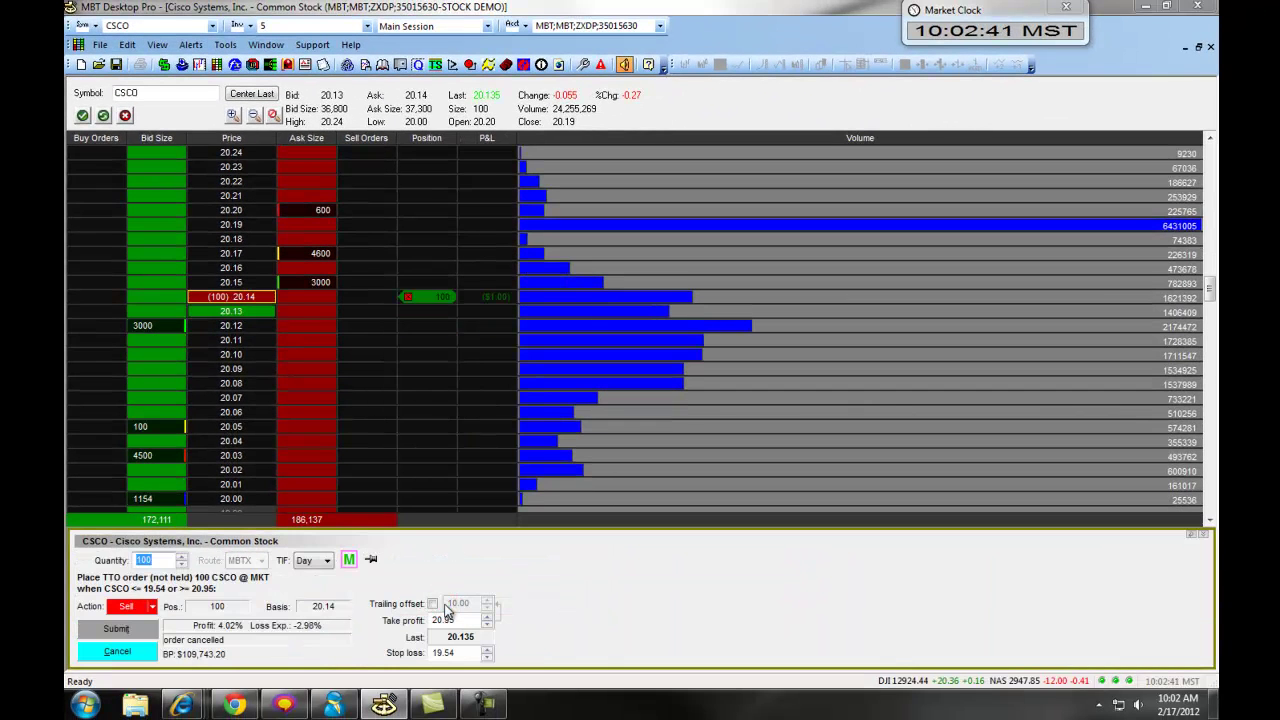
pyautogui.doubleClick(466, 620)
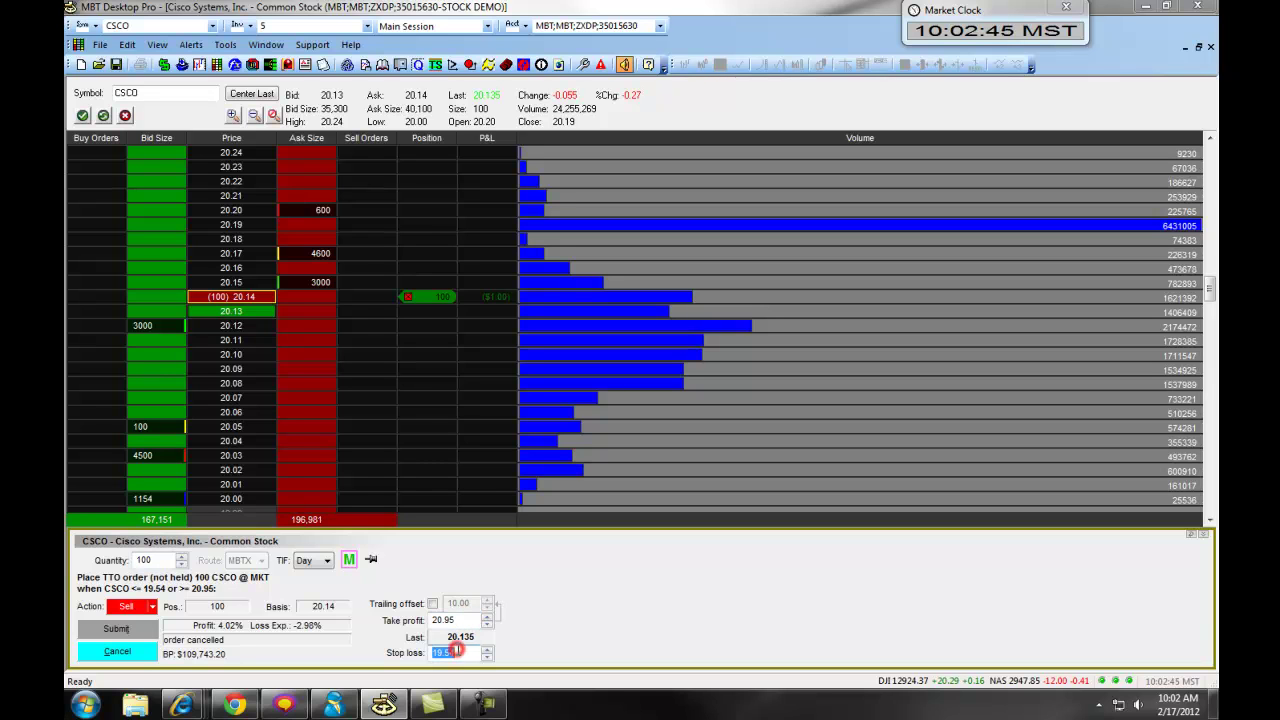
pyautogui.click(141, 630)
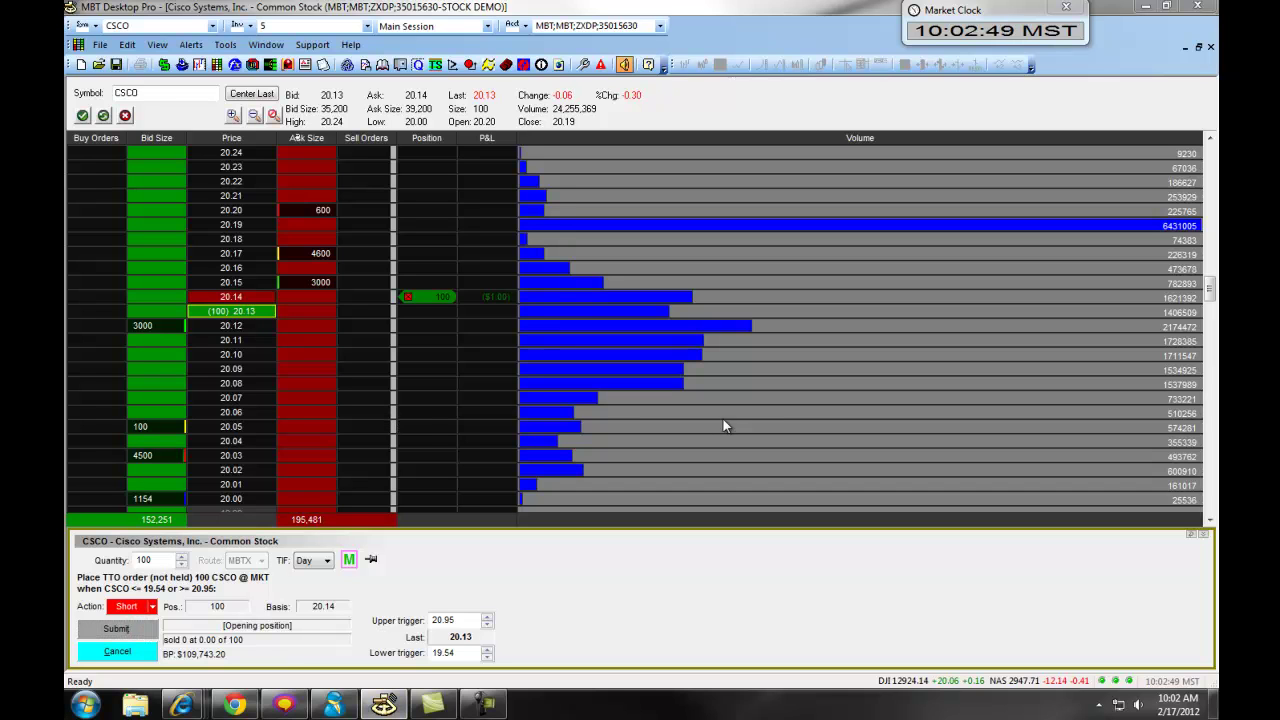
# Examine the upper and lower TTO triggers at 20.95 and 19.54 on the price ladder, and recenter it on the last price.
pyautogui.moveTo(1209, 287); pyautogui.dragTo(1210, 200)
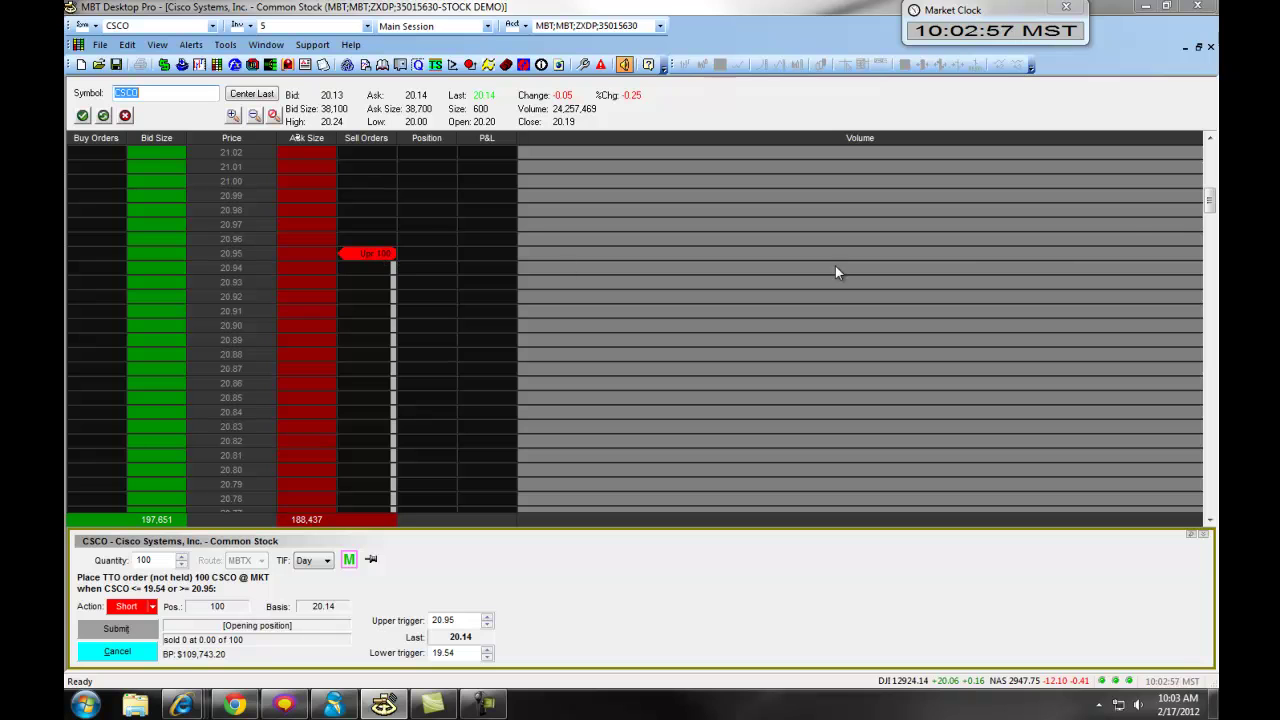
pyautogui.moveTo(1211, 200); pyautogui.dragTo(1210, 357)
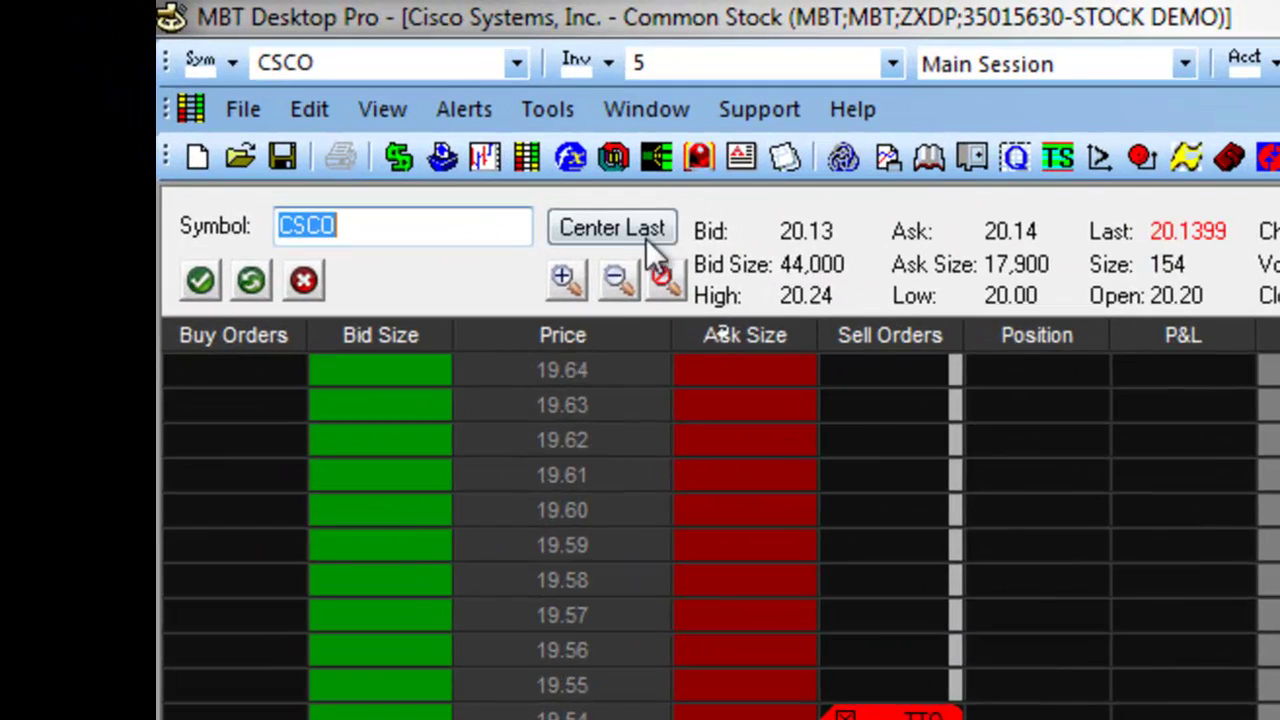
pyautogui.click(620, 224)
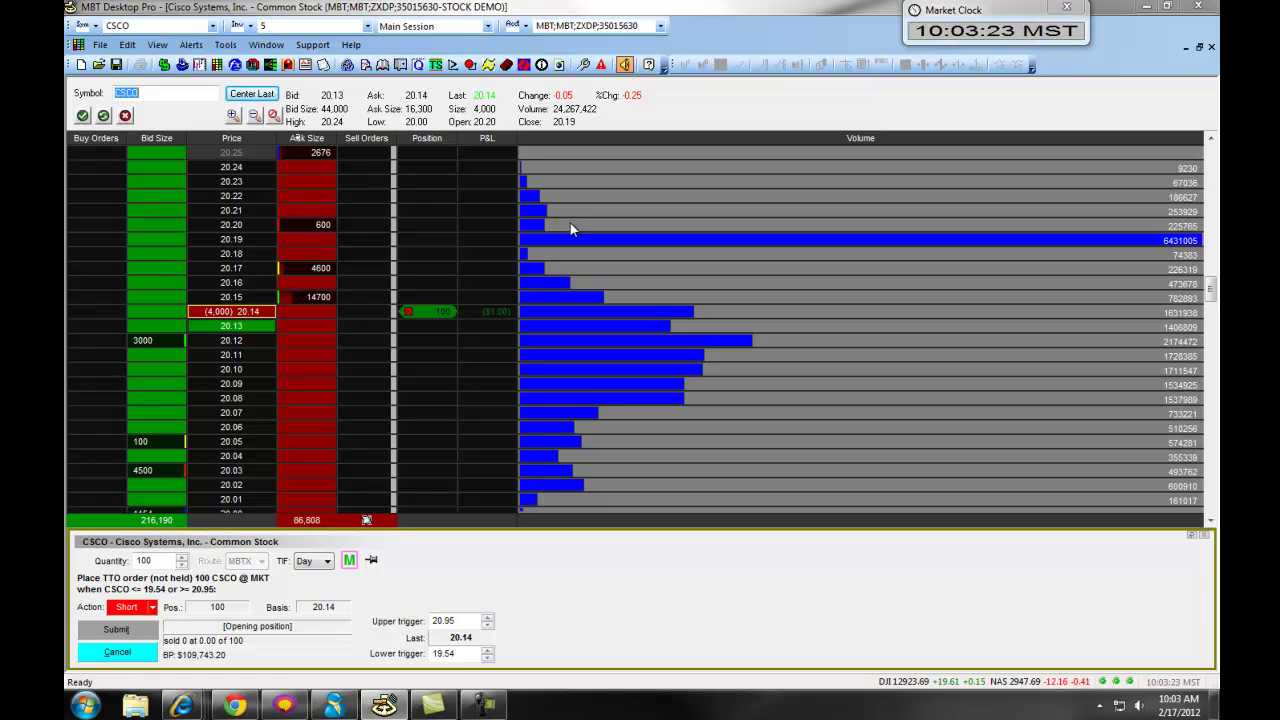
# Open the Order Entry preferences, review the stock defaults including the TTO offset prefill, and close them without changes.
pyautogui.rightClick(714, 562)
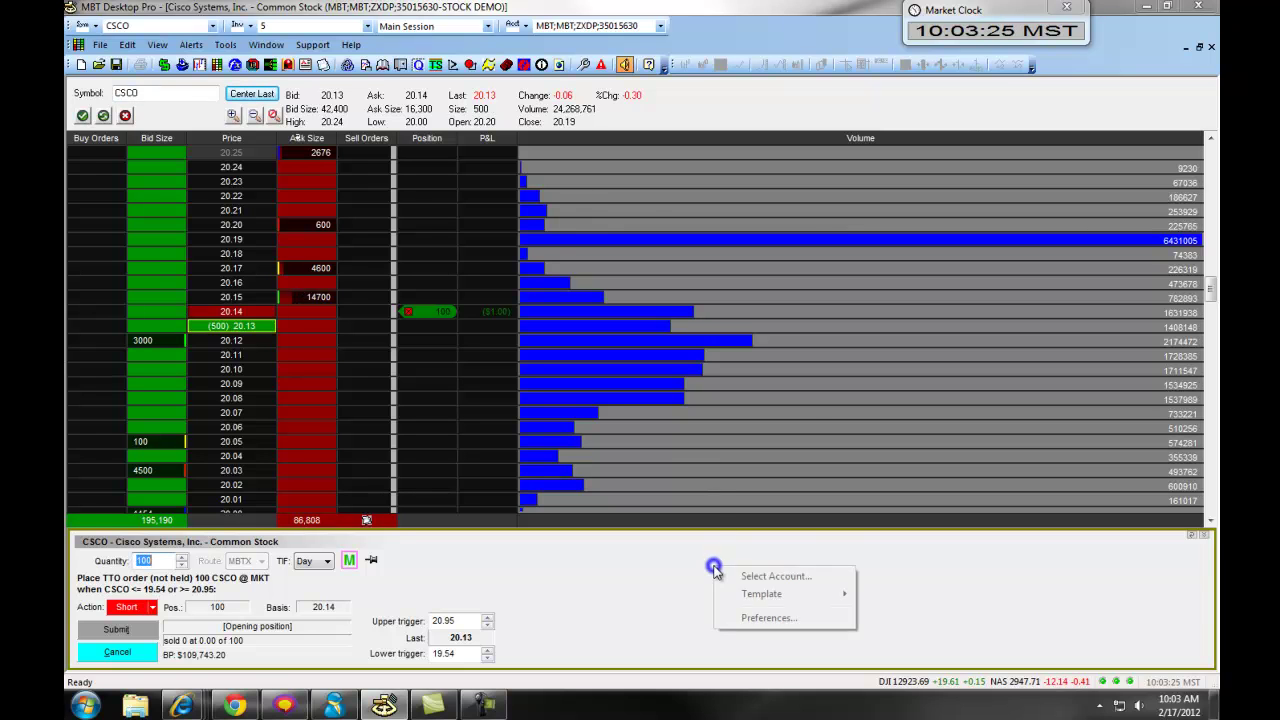
pyautogui.click(760, 618)
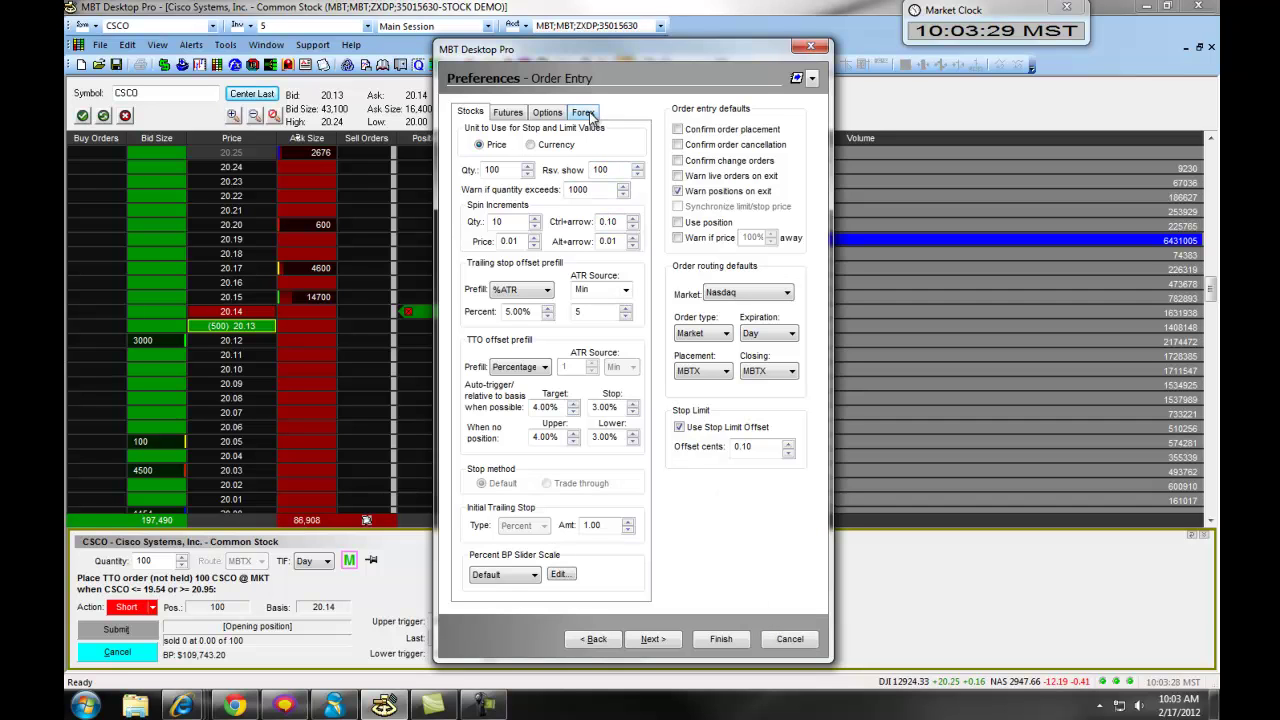
pyautogui.click(810, 46)
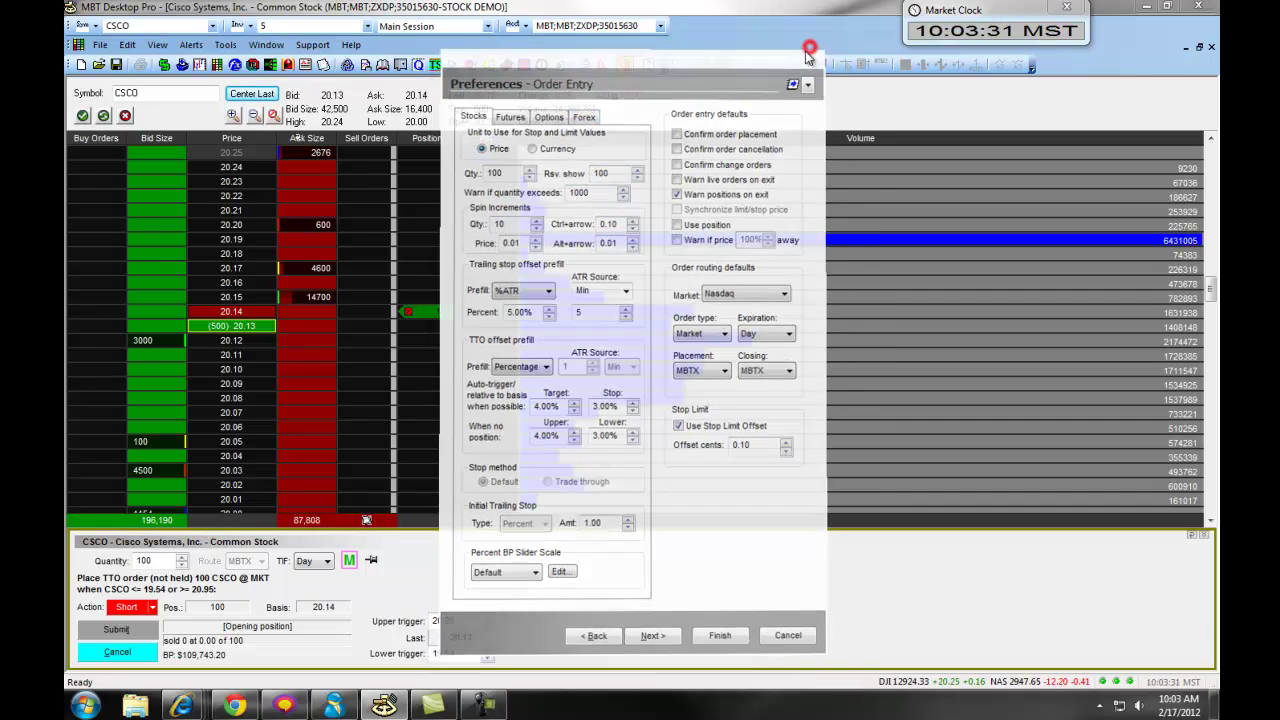
# Open the Depth of Market preferences and review the color palette and the list of display elements that can be recolored.
pyautogui.rightClick(640, 161)
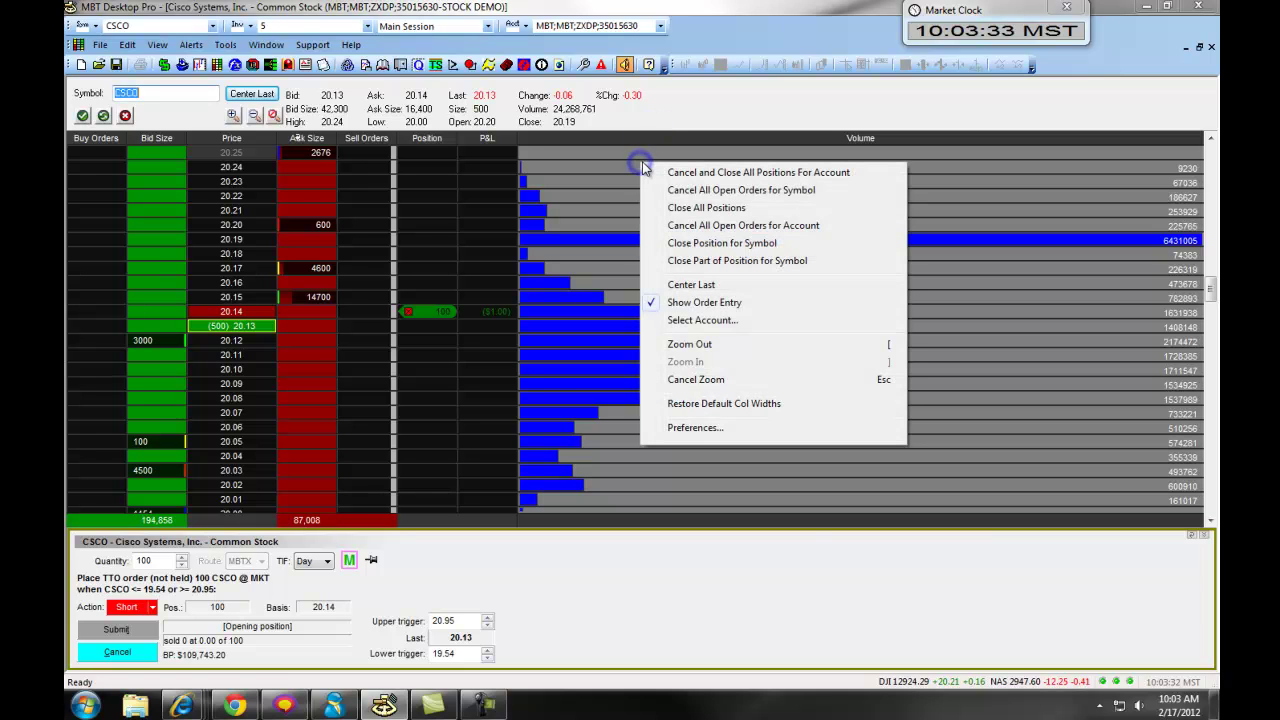
pyautogui.click(698, 427)
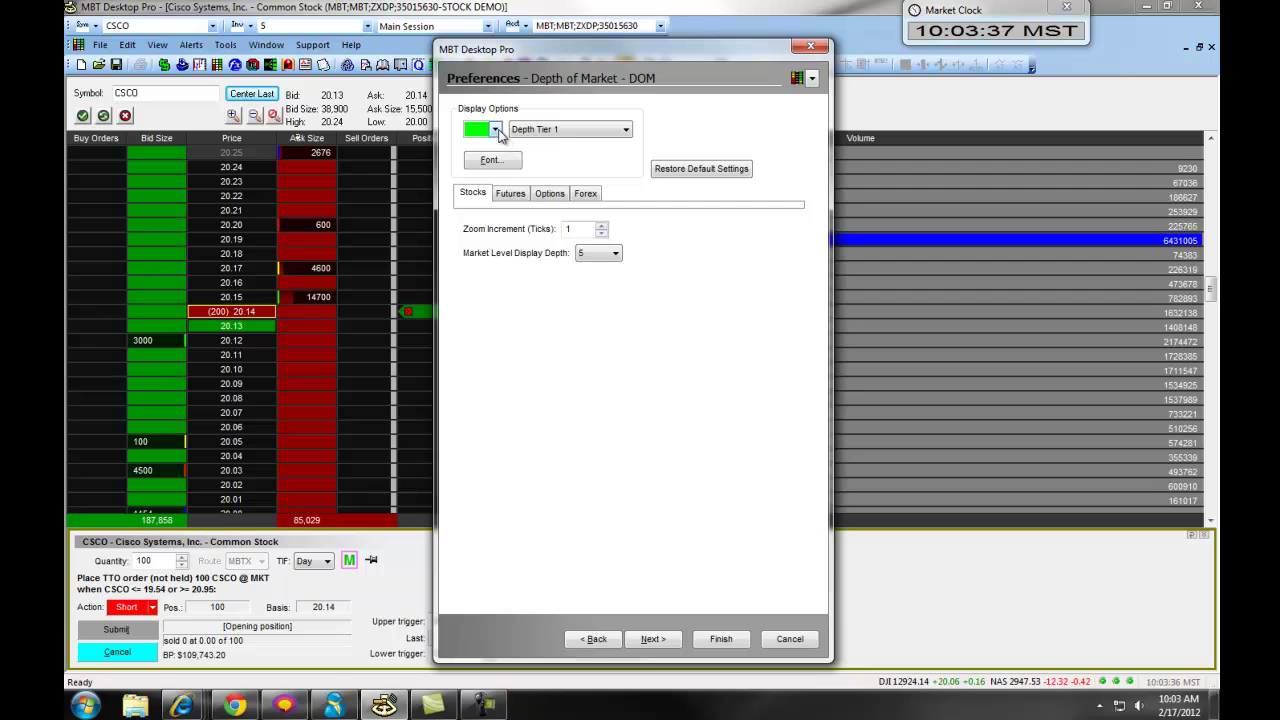
pyautogui.click(495, 130)
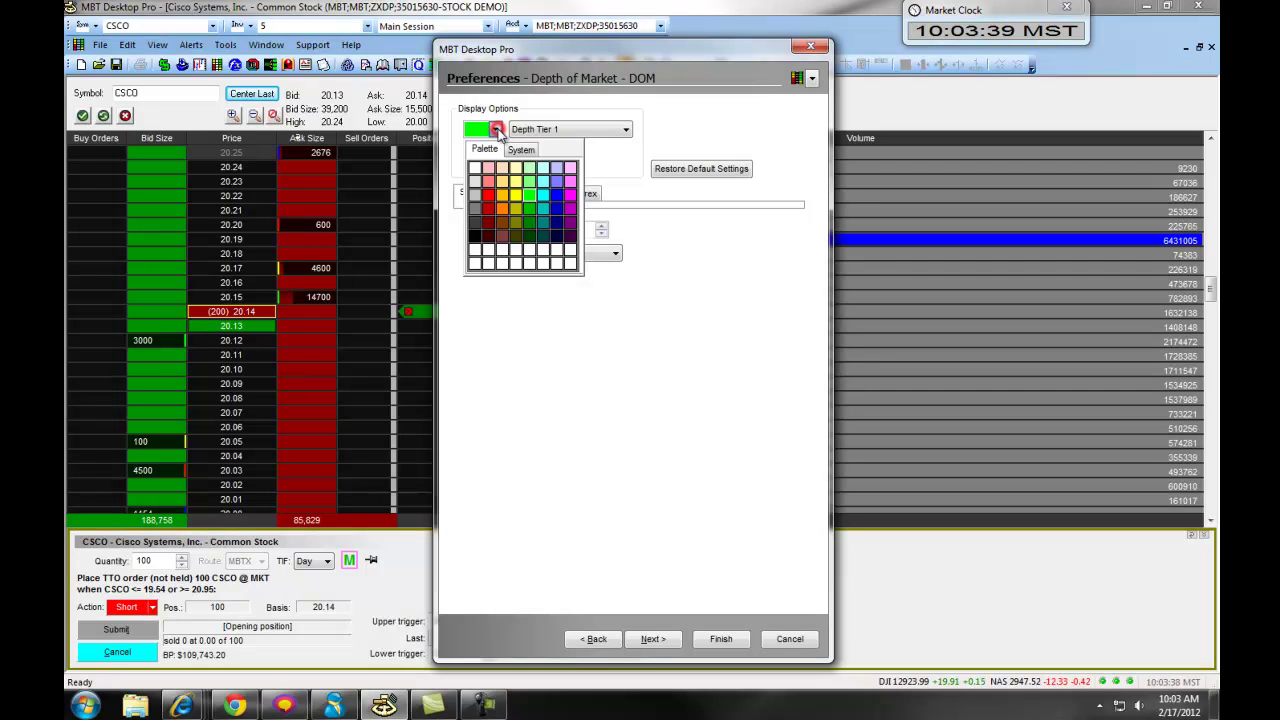
pyautogui.click(495, 130)
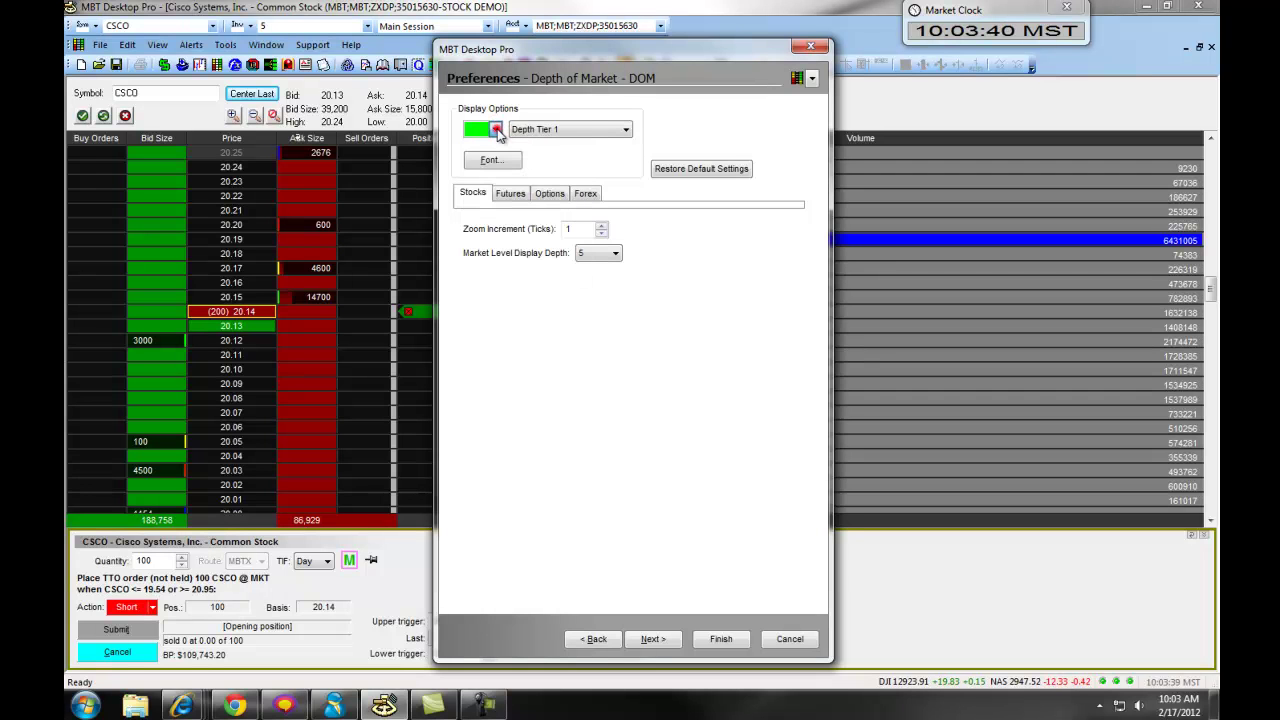
pyautogui.click(624, 131)
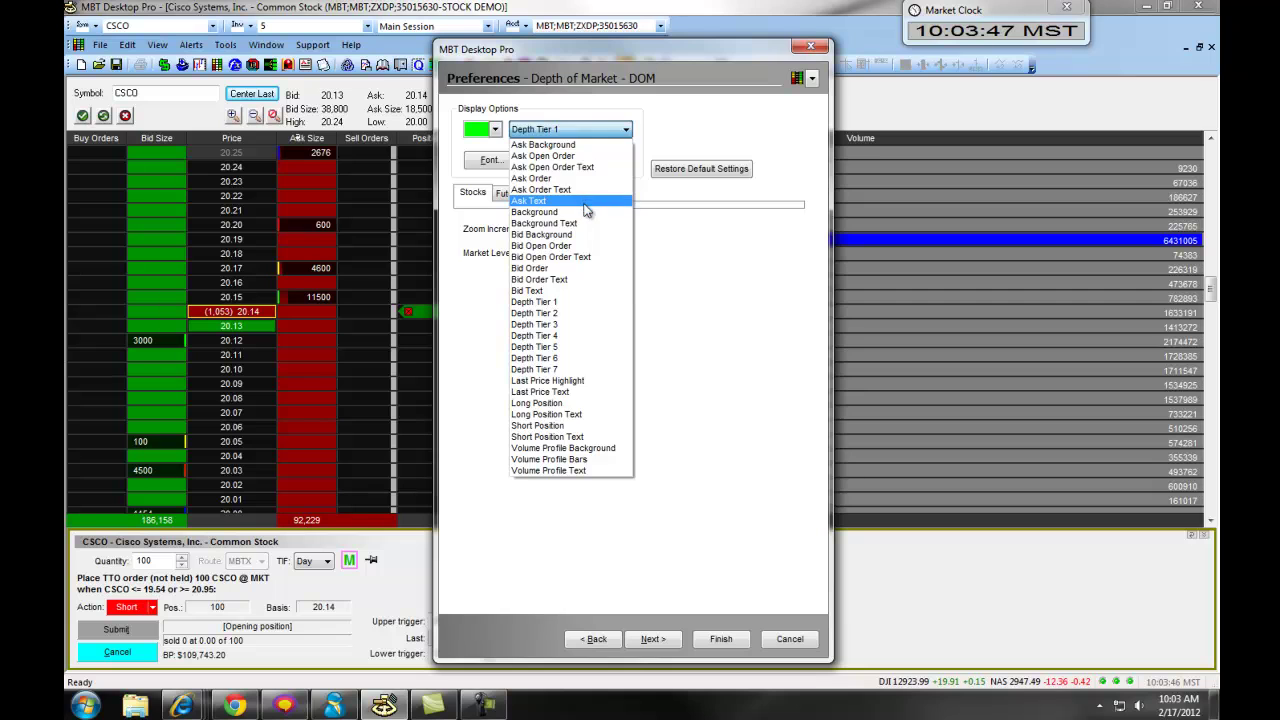
pyautogui.click(697, 122)
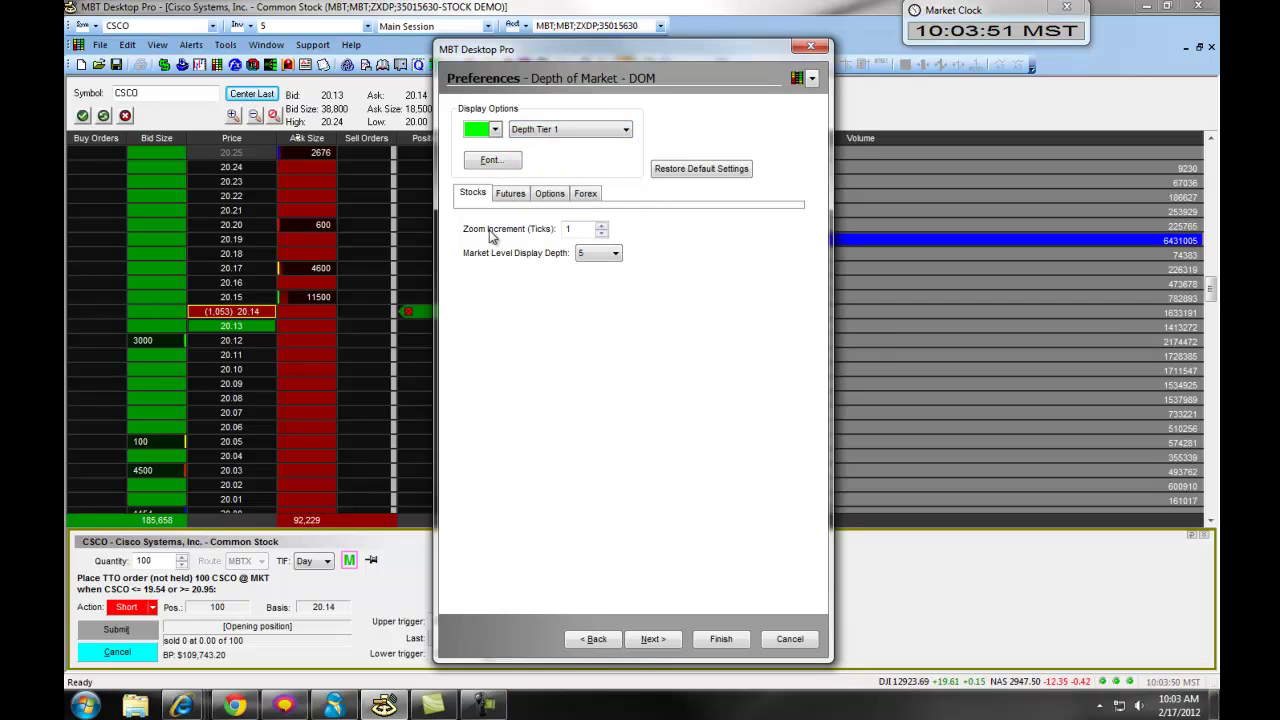
# Review the zoom increment and market level display depth settings for stocks, and finish the Depth of Market preferences.
pyautogui.click(577, 229)
pyautogui.click(616, 254)
pyautogui.click(616, 256)
pyautogui.click(722, 640)
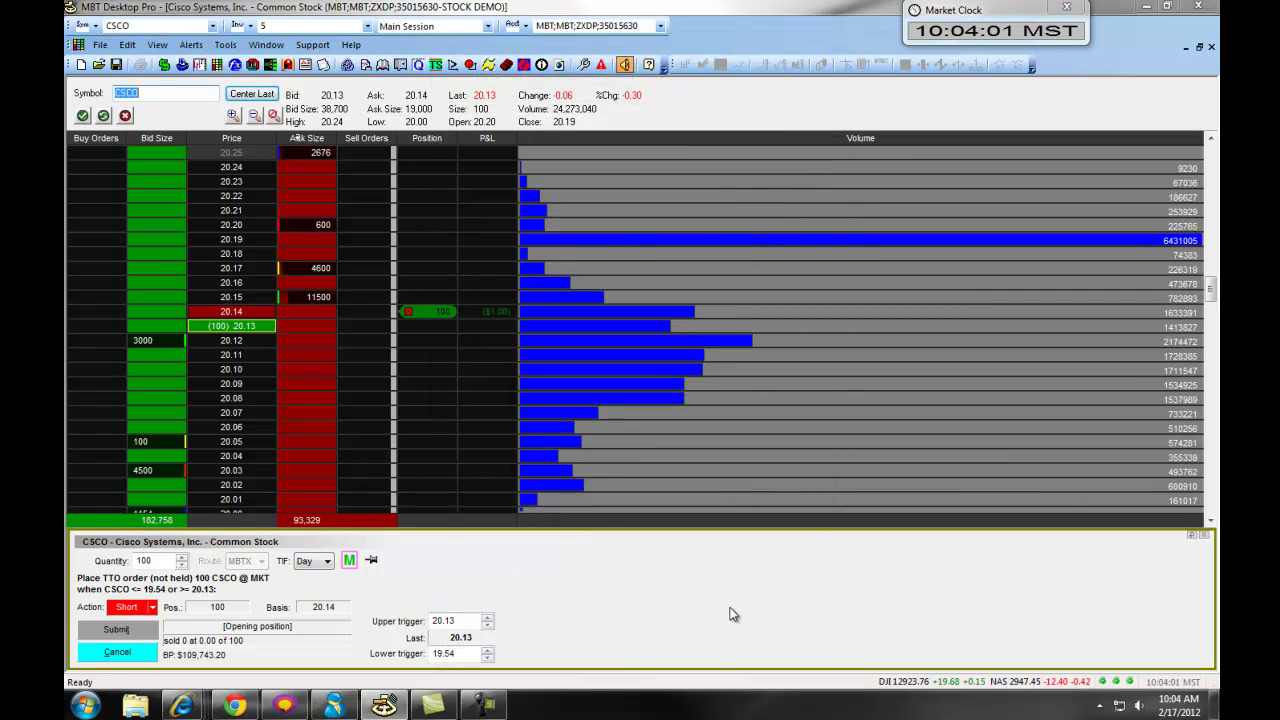